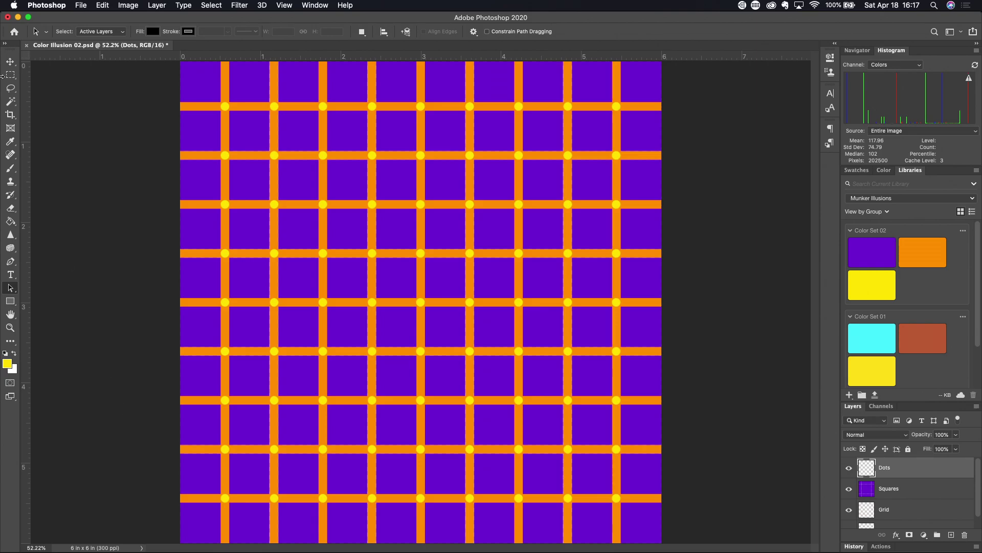
- Create a new 6 x 6 inch document at 300 pixels/inch, 16-bit RGB, with transparent background contents
click(82, 6)
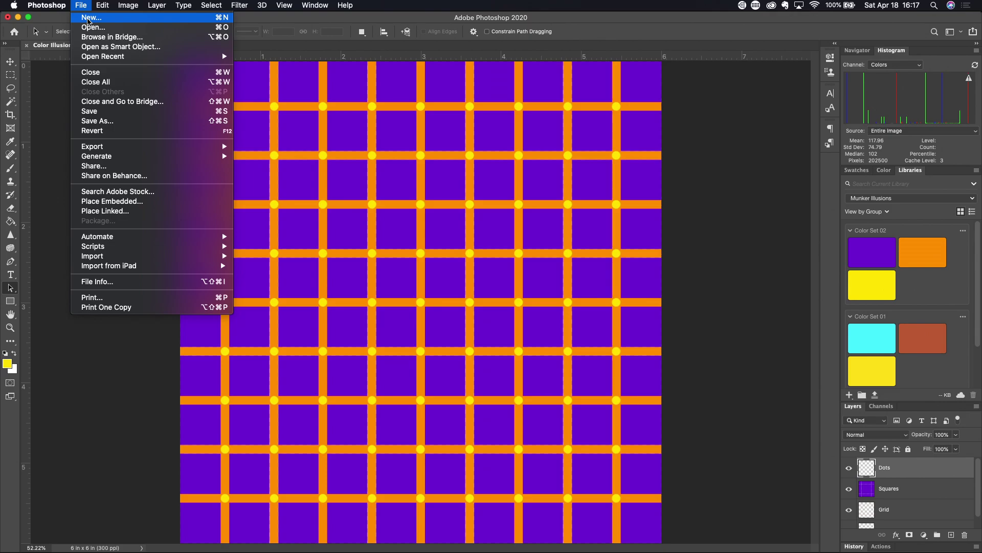
click(89, 20)
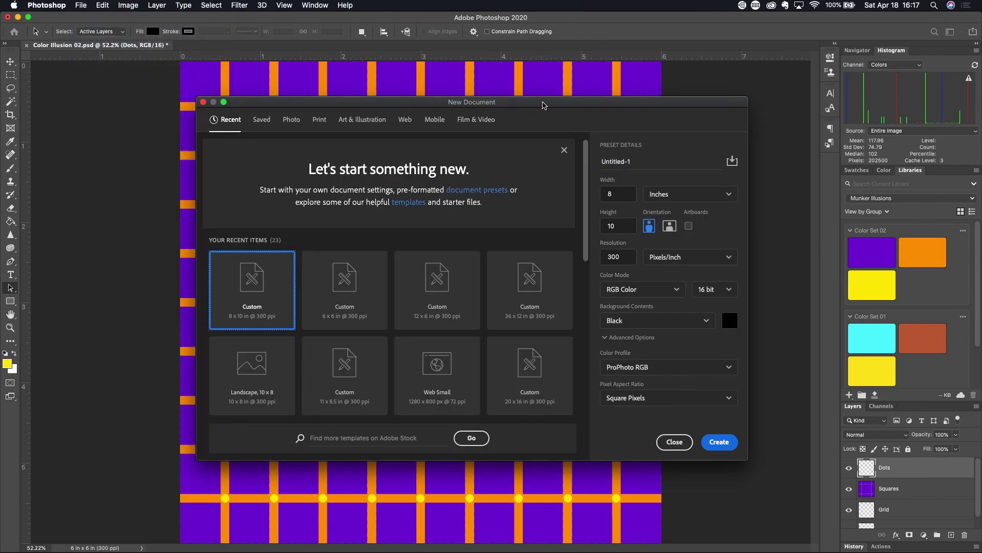
click(622, 196)
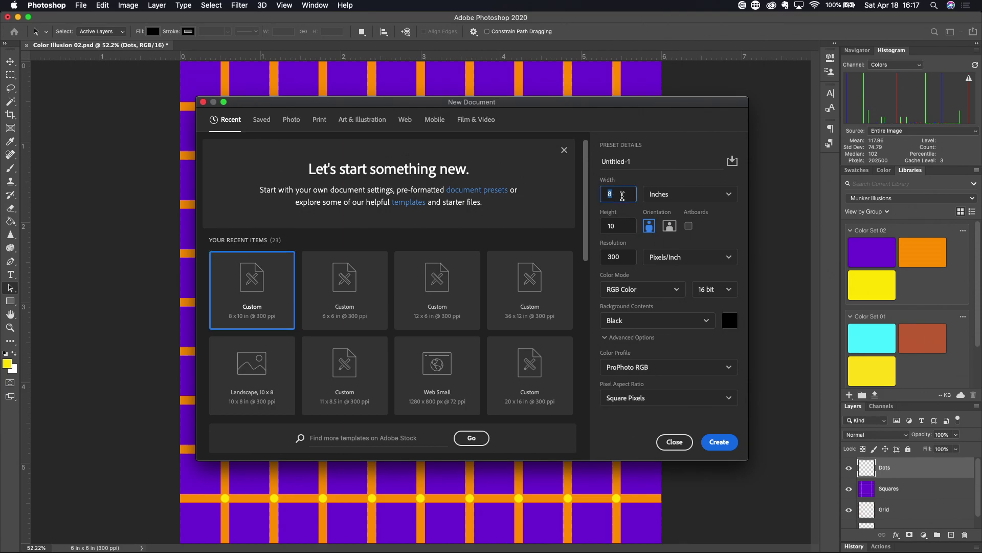
text(6)
click(624, 226)
text(6)
click(629, 258)
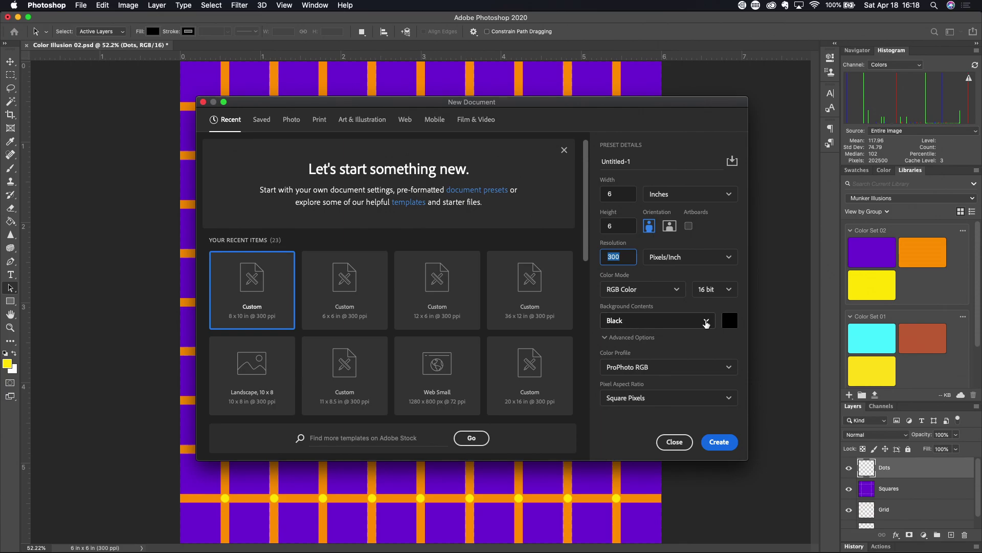
click(706, 323)
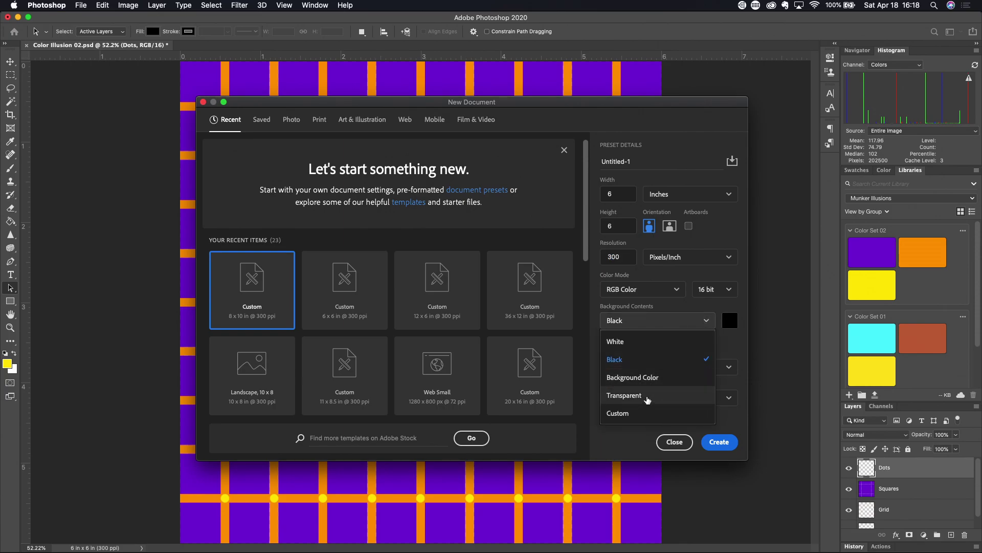
click(648, 400)
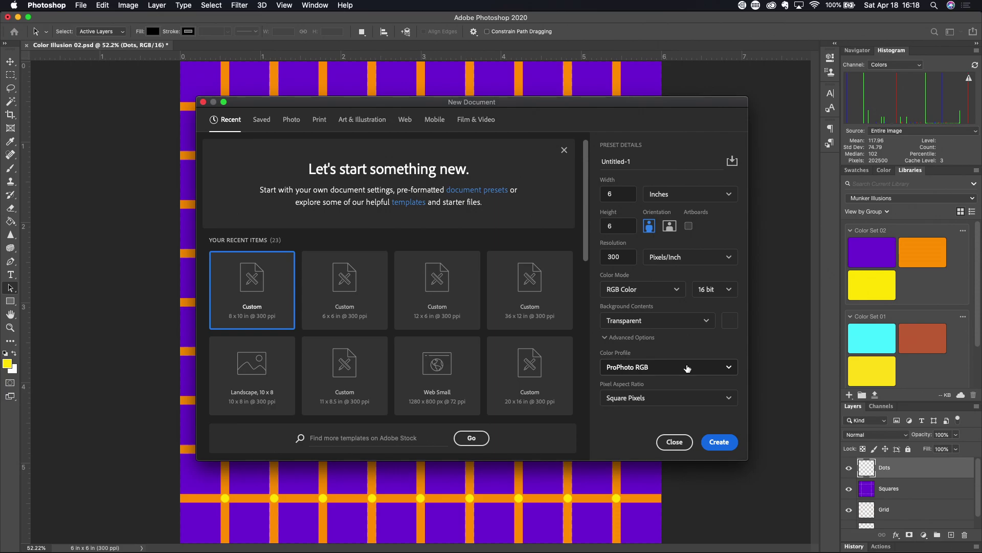
click(728, 443)
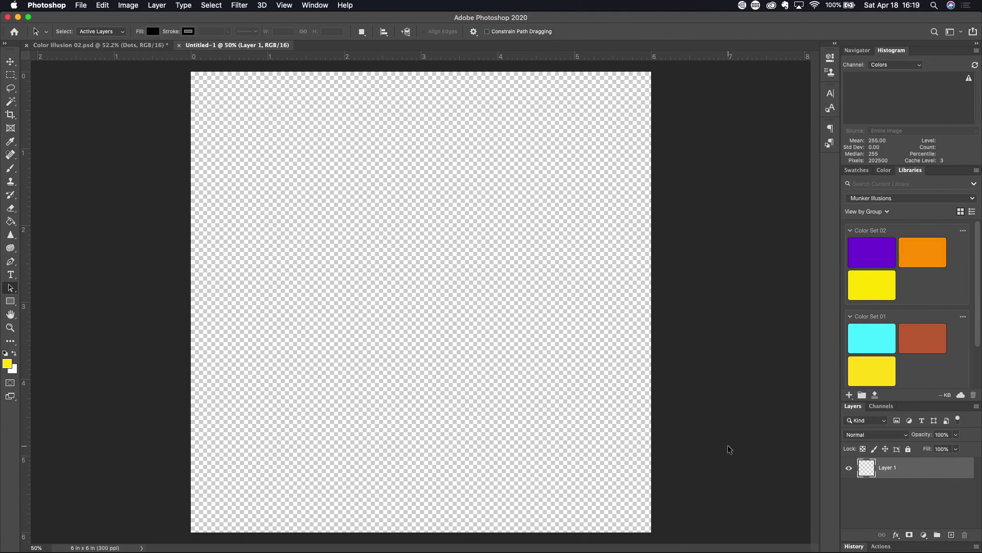
- Rename the existing layer to Transparent Background and add a new empty layer above it
double_click(891, 468)
text(Transparent Background)
key(Return)
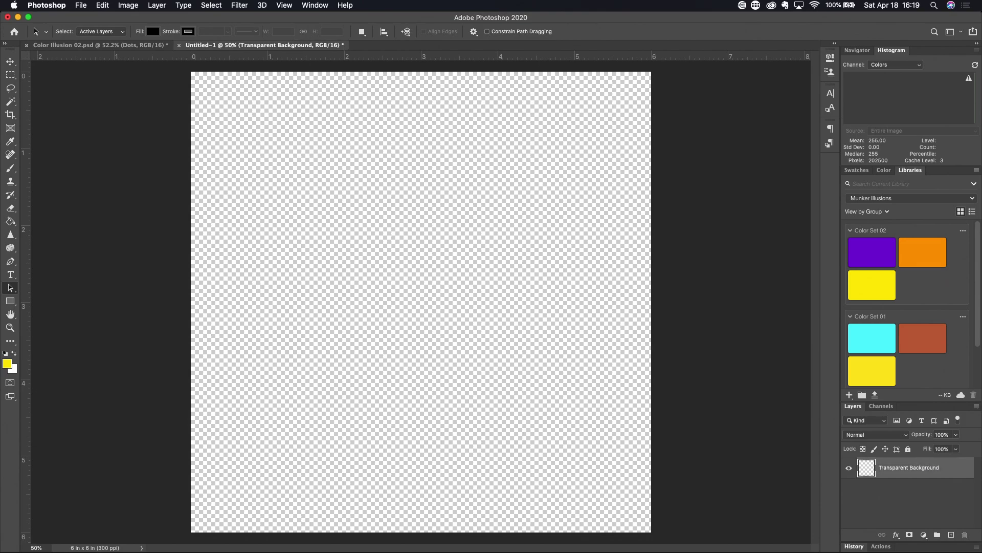
click(952, 535)
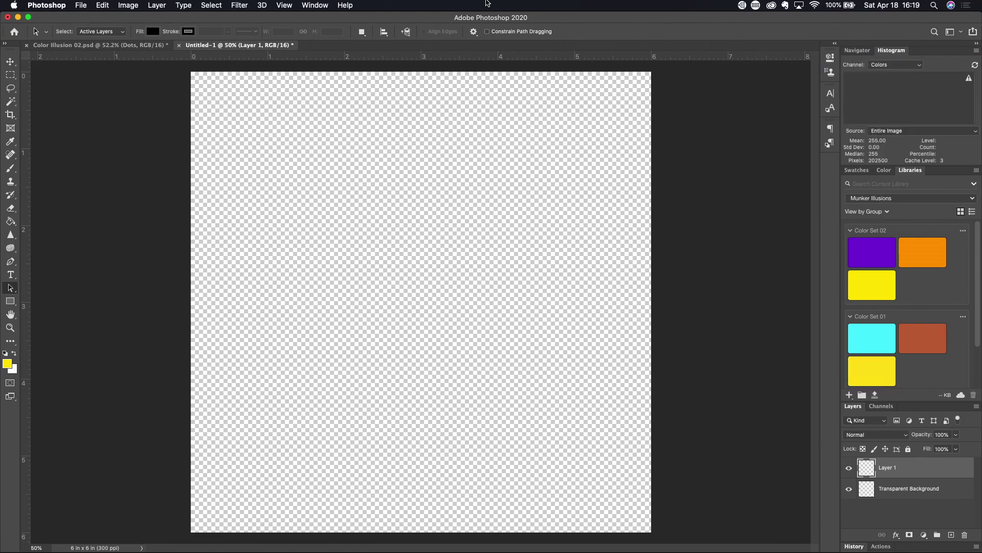
- Start a new guide layout with columns turned off, 59 rows and an empty row gutter
click(292, 7)
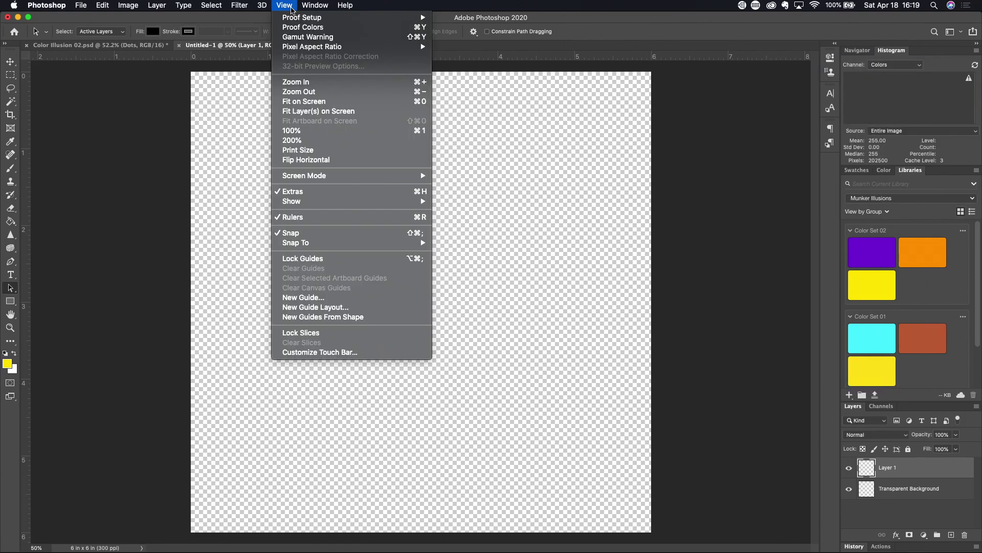
click(331, 308)
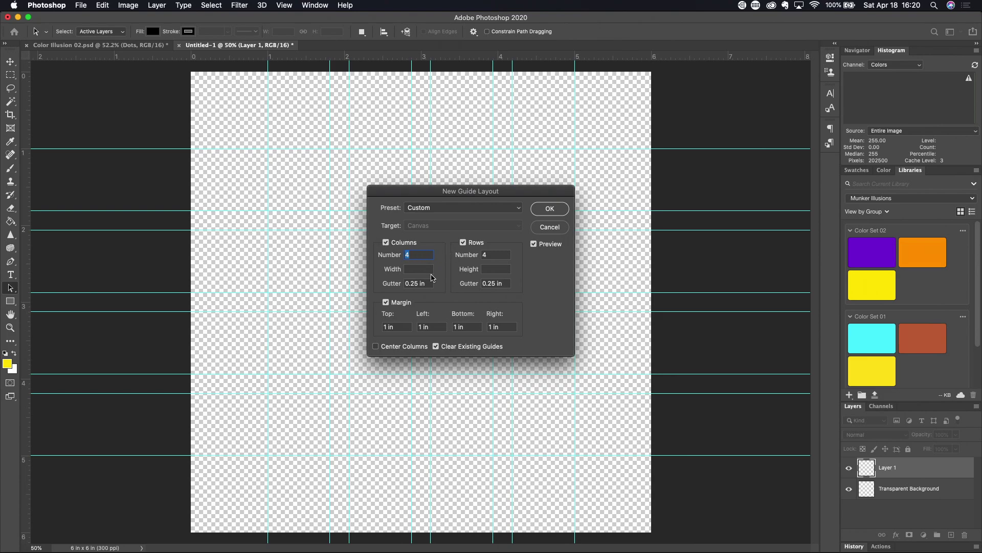
click(386, 243)
double_click(501, 252)
text(59)
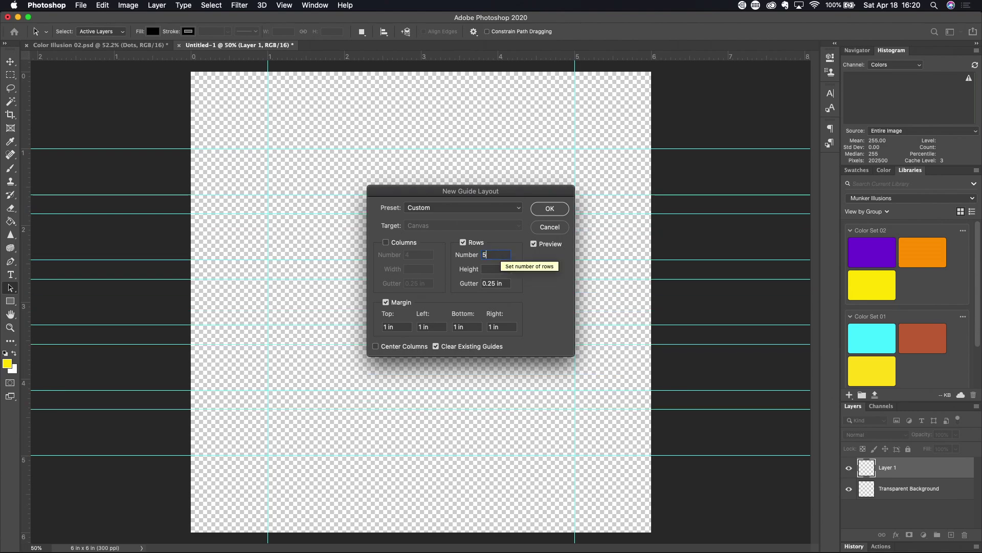
click(505, 284)
double_click(506, 284)
key(BackSpace)
key(BackSpace)
key(BackSpace)
key(BackSpace)
key(BackSpace)
key(BackSpace)
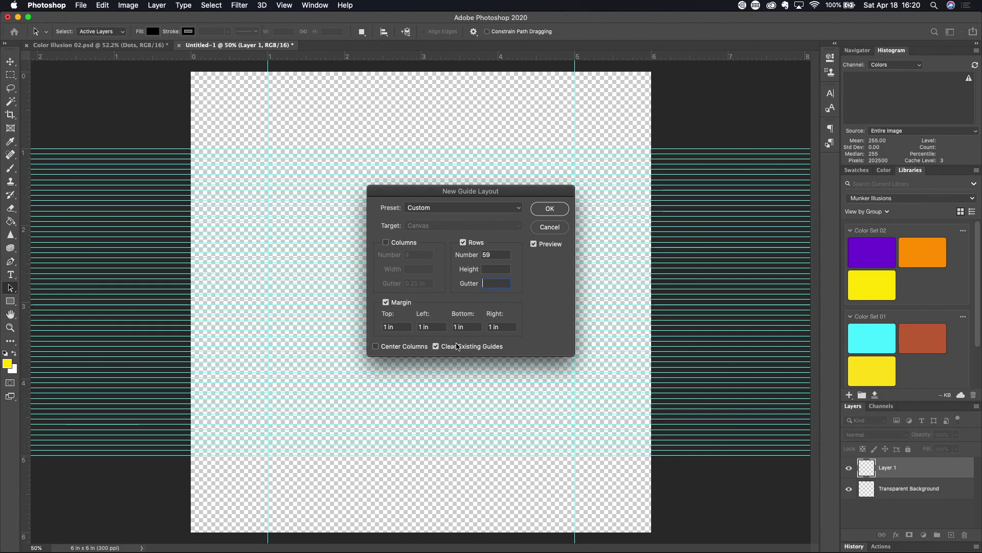
- Set the top, left, bottom and right guide margins to 0 and apply the guide layout, keeping Clear Existing Guides enabled
click(405, 326)
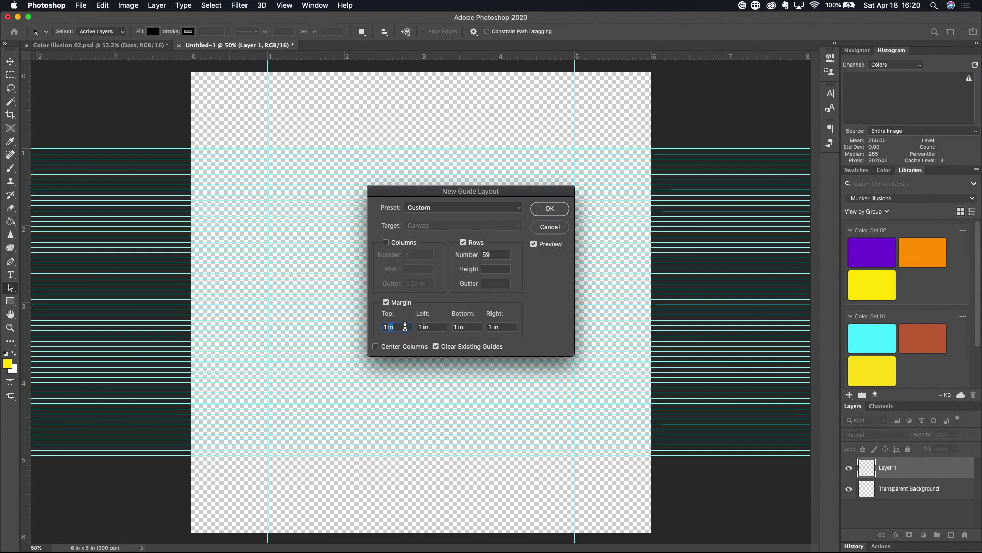
text(0)
key(Tab)
text(0)
key(Tab)
key(Tab)
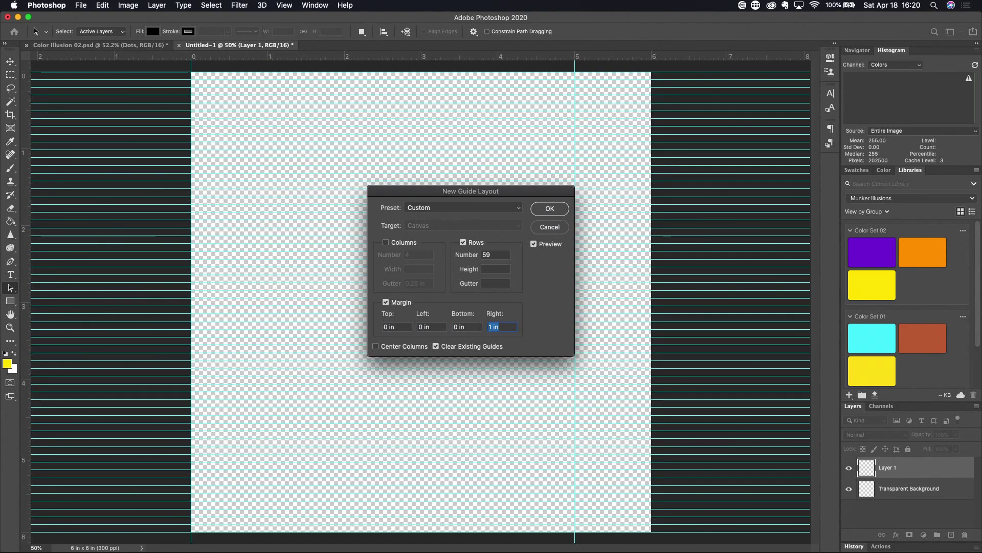
text(0)
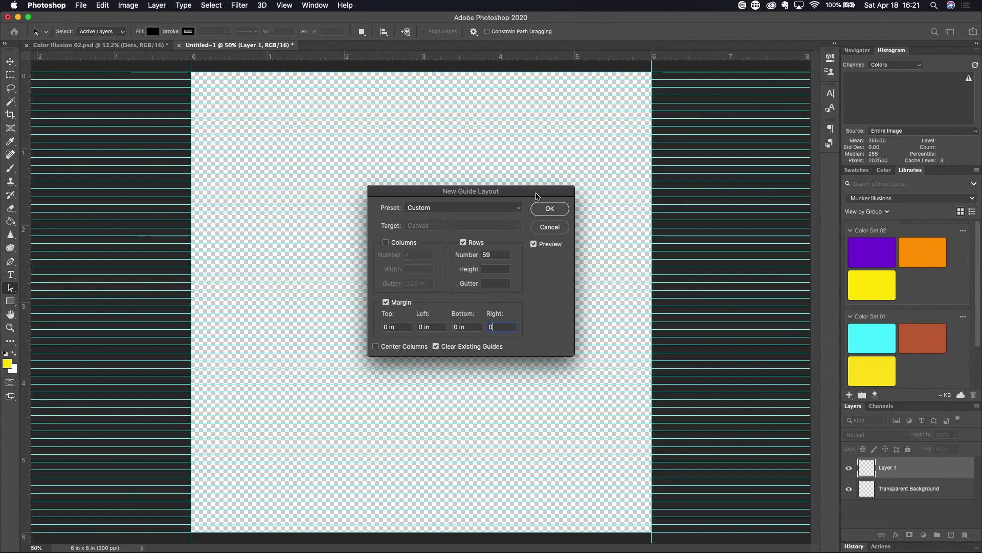
click(436, 346)
click(436, 346)
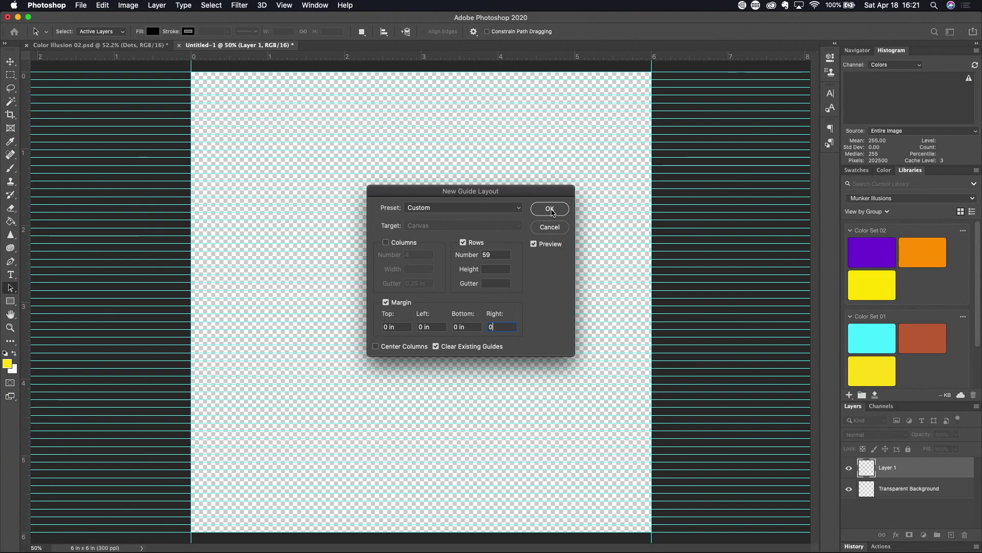
click(550, 209)
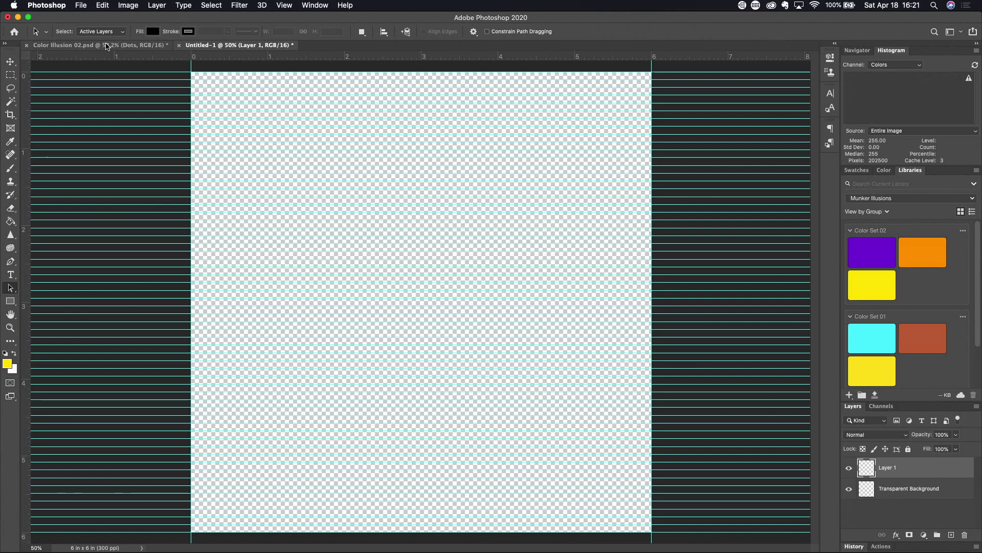
- Check the finished Color Illusion 02 grid, and select the sixth guide row across the new canvas's full width with the Rectangular Marquee
click(106, 45)
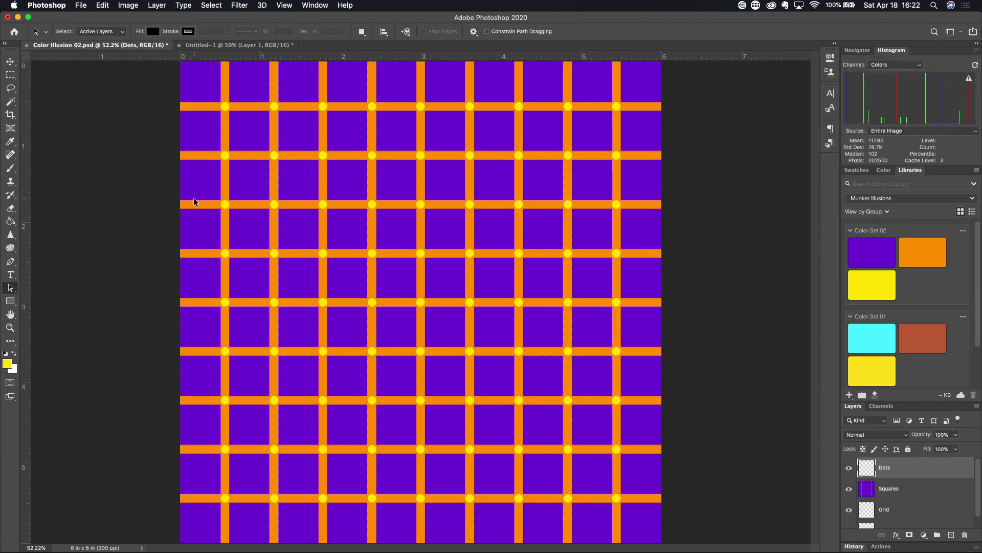
click(225, 46)
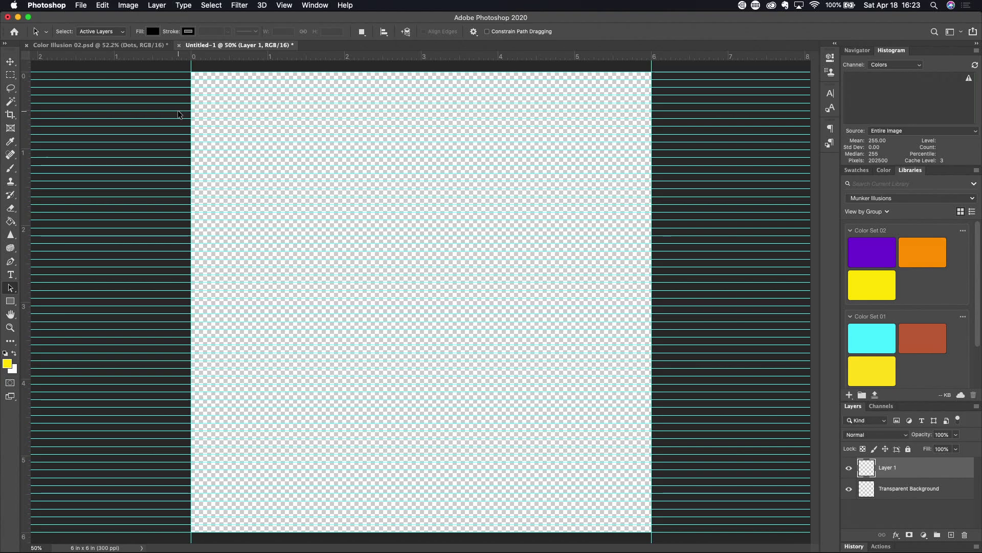
key(m)
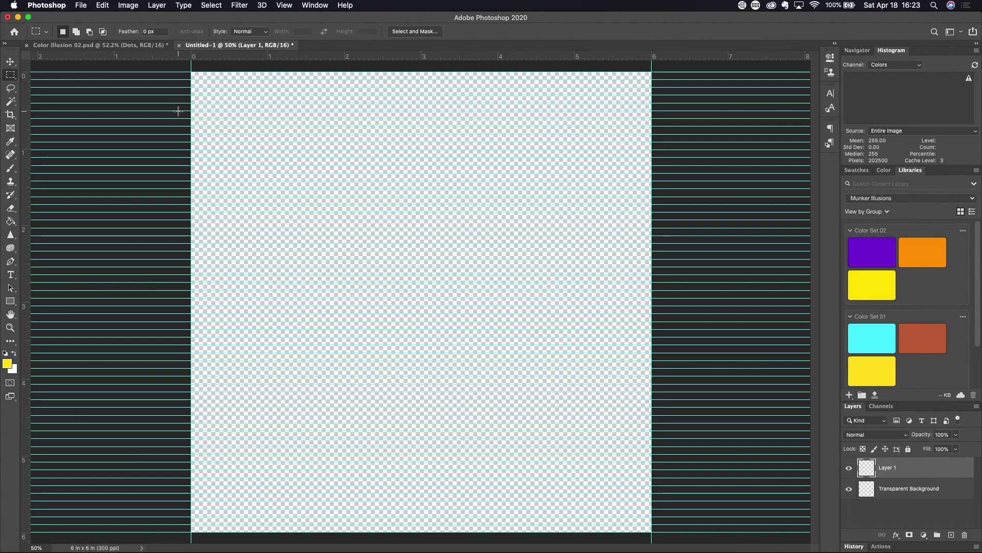
key(shift+m)
key(shift+m)
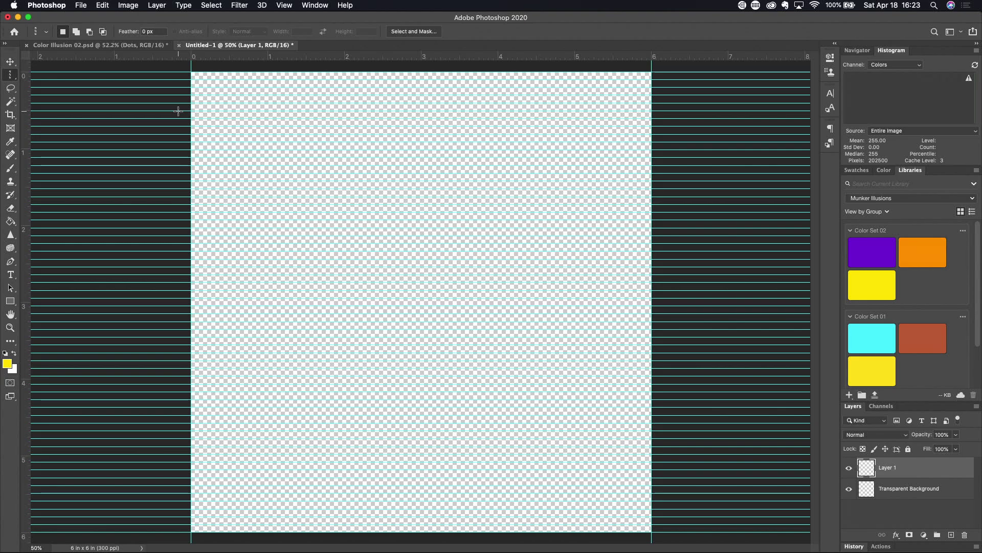
key(shift+m)
drag(178, 110, 668, 118)
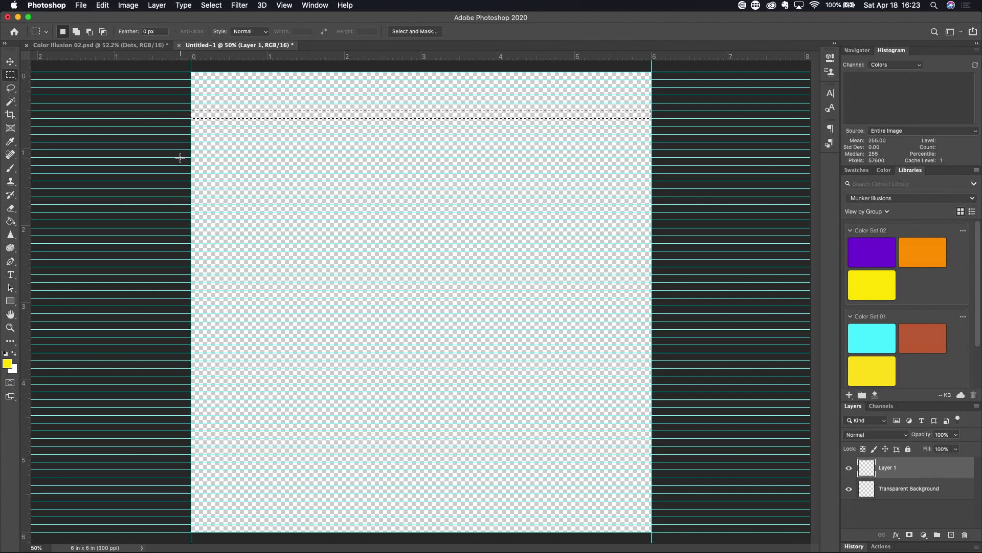
- Add every sixth guide row below the first strip to the selection, making nine full-width horizontal strips
key(shift)
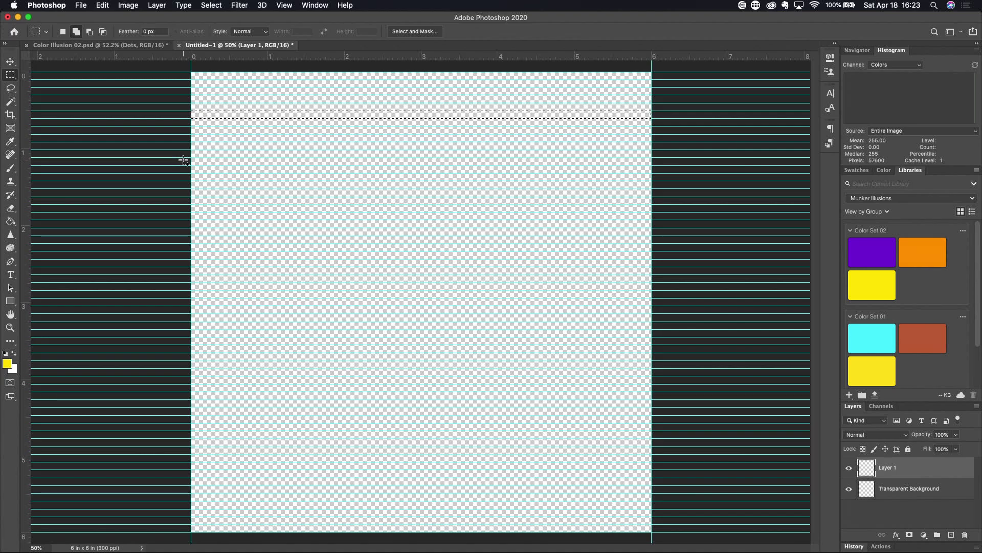
drag(180, 159, 691, 167)
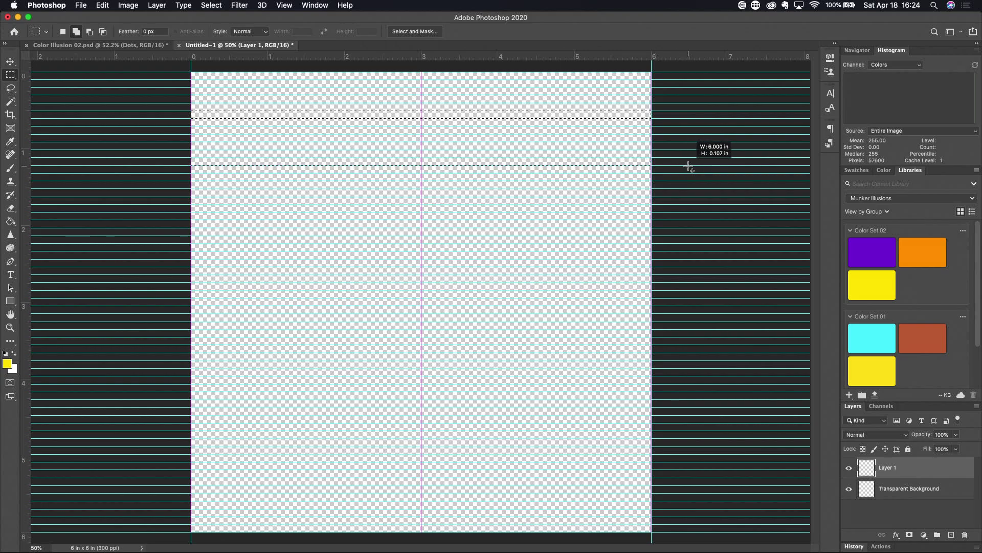
drag(690, 167, 689, 165)
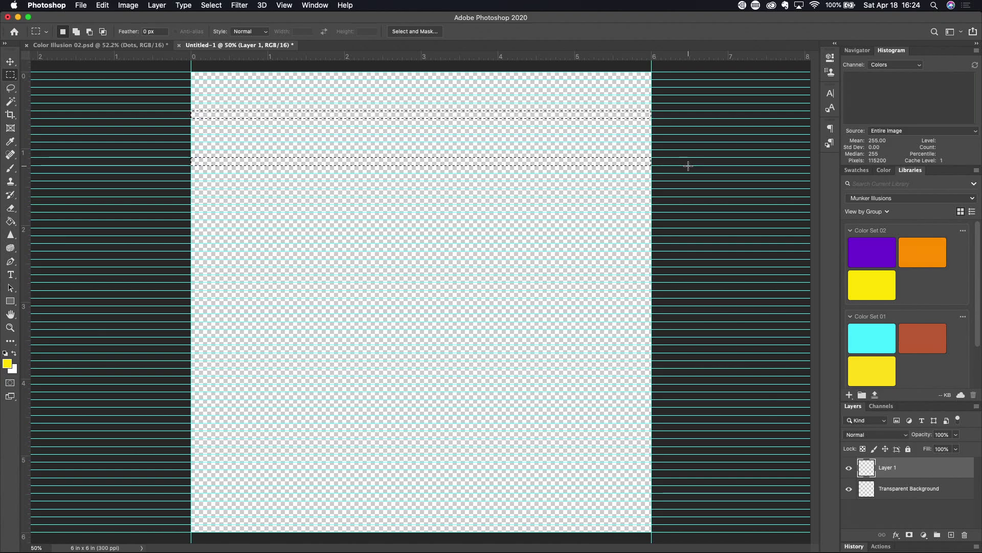
drag(688, 203, 164, 213)
drag(688, 251, 176, 258)
drag(688, 298, 183, 306)
drag(688, 346, 179, 353)
drag(689, 393, 179, 400)
drag(689, 439, 179, 446)
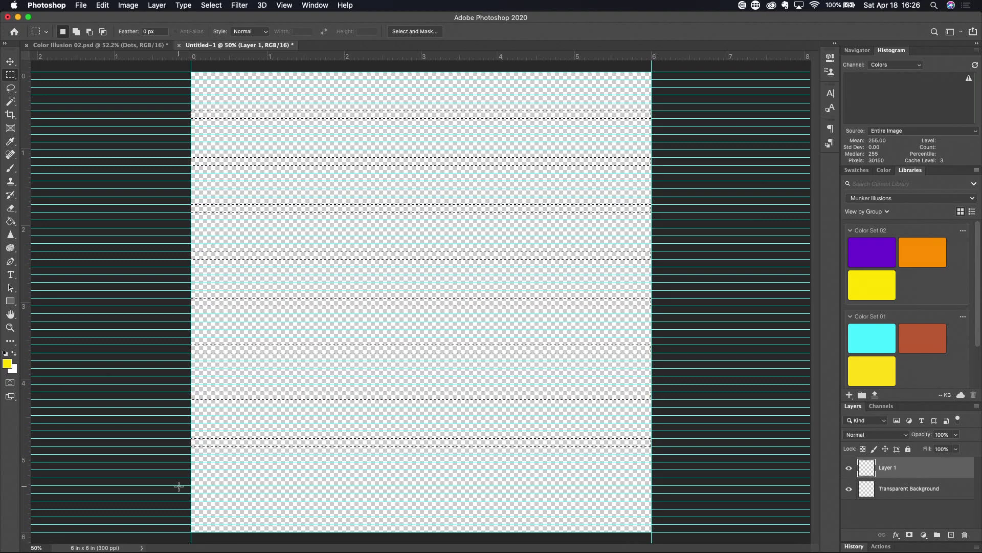
key(shift)
drag(179, 487, 389, 483)
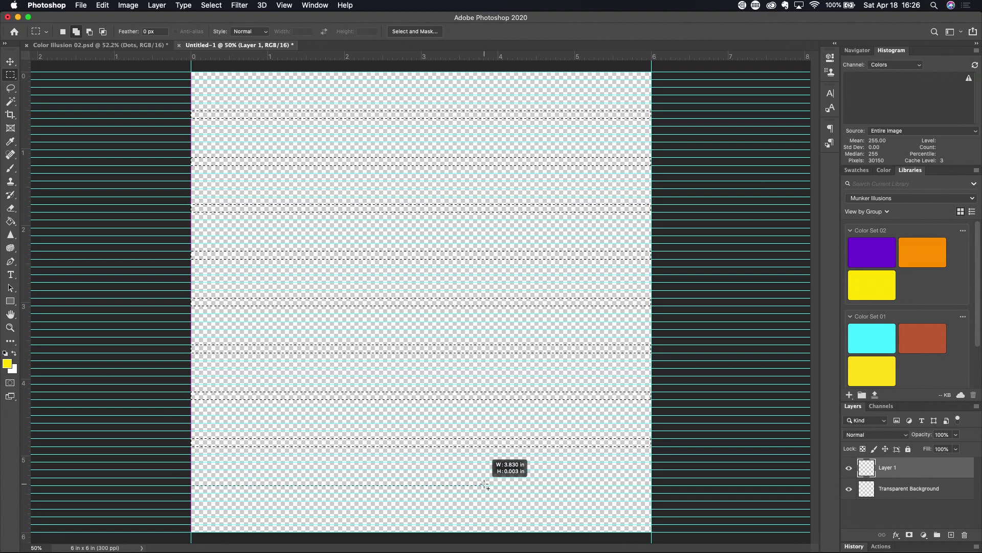
drag(600, 496, 670, 493)
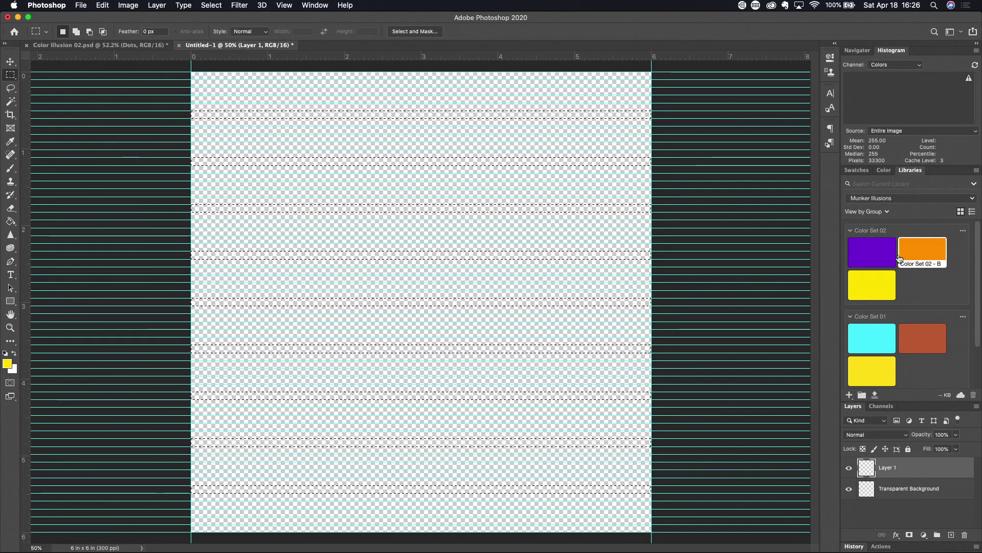
- Fill the selected strips on Layer 1 with orange Color Set 02 - B using the Paint Bucket, and deselect
click(934, 248)
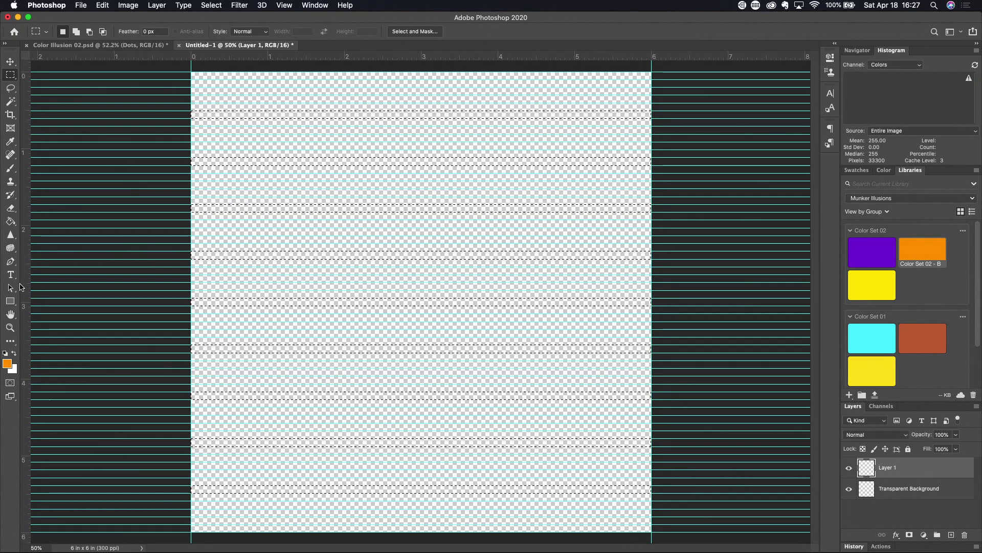
key(g)
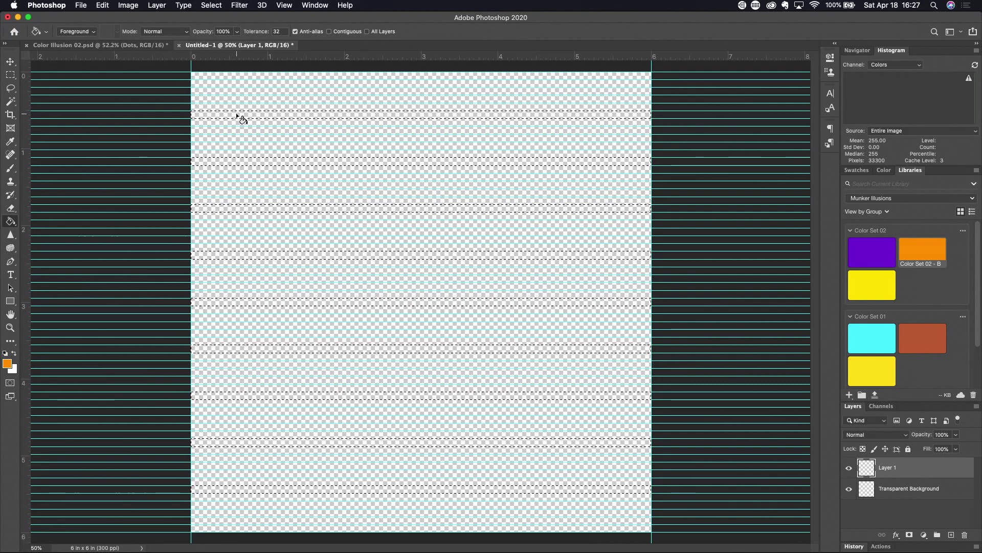
click(7, 365)
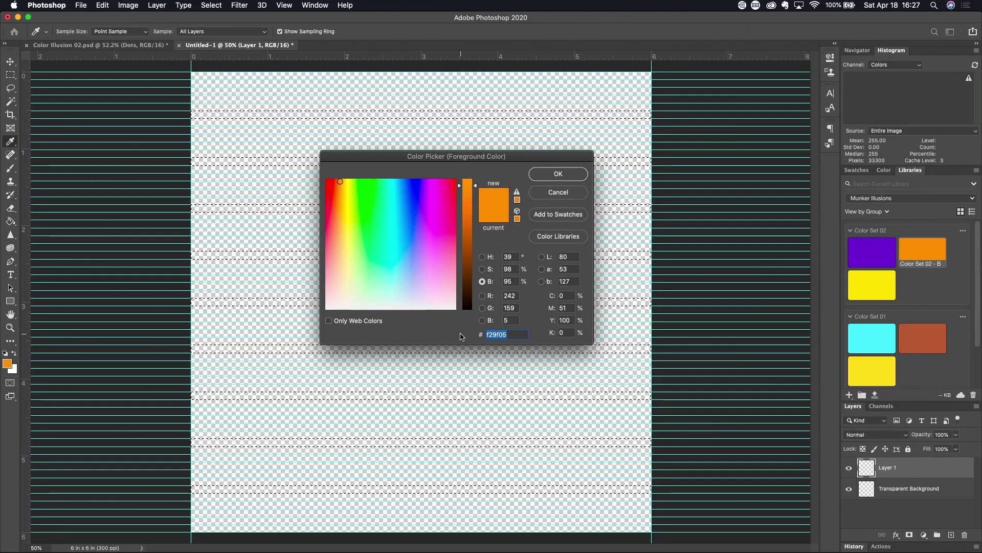
click(564, 177)
key(g)
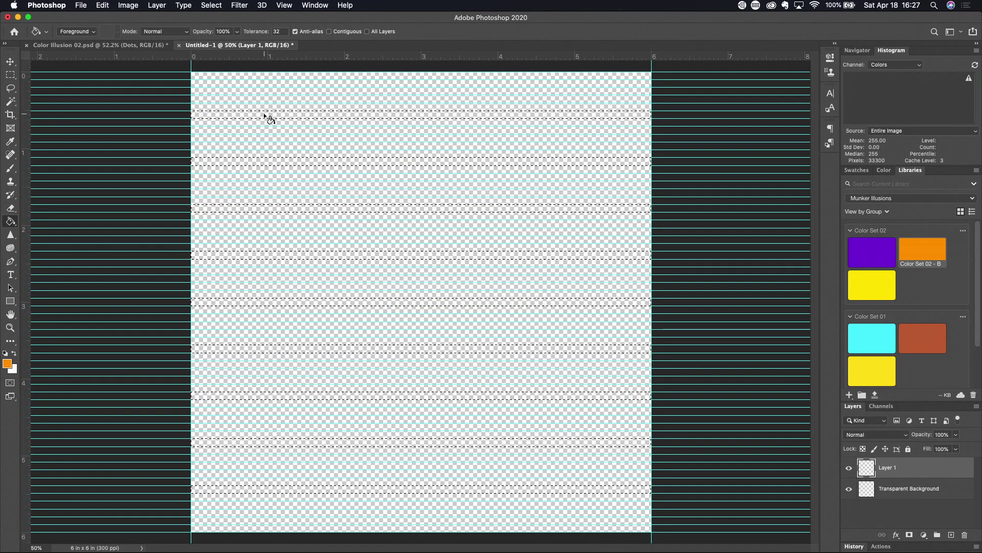
click(264, 115)
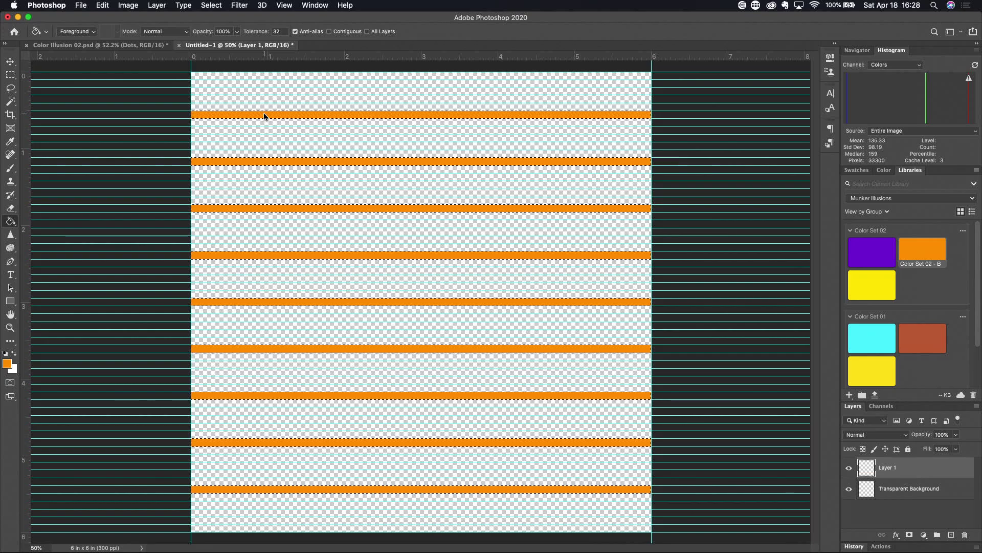
key(super+d)
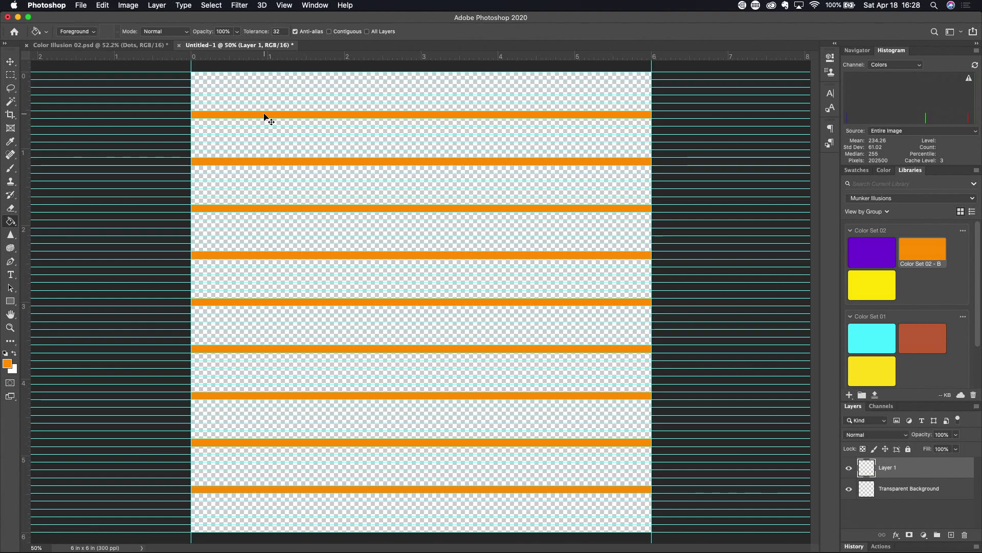
- Hide the guides, then duplicate the orange stripe layer and rotate the copy by 90 degrees
key(super+semicolon)
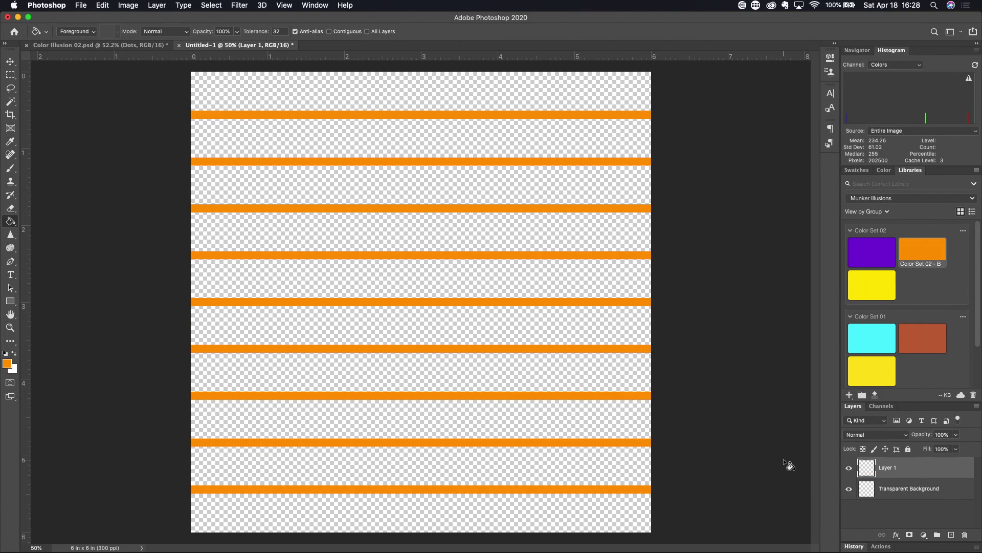
key(super+j)
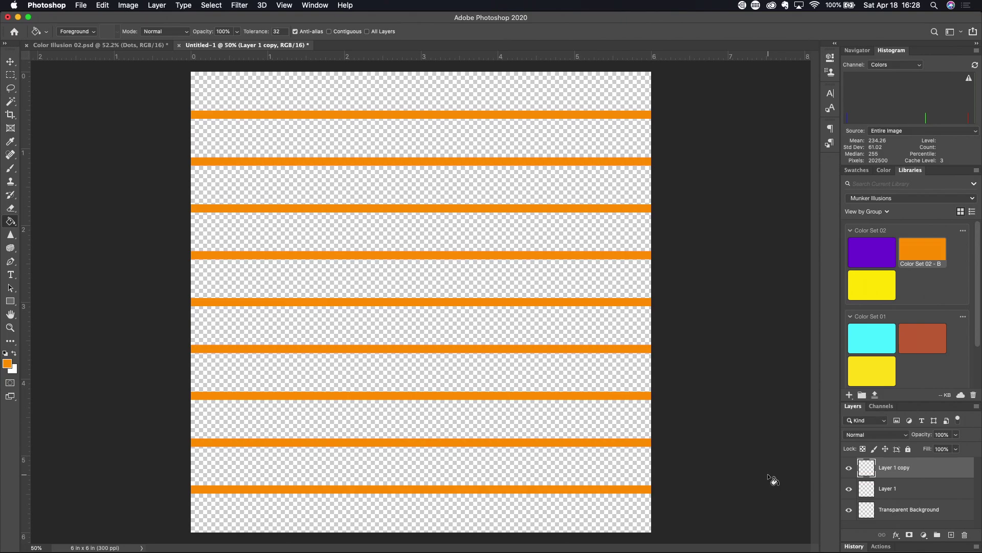
key(ctrl+t)
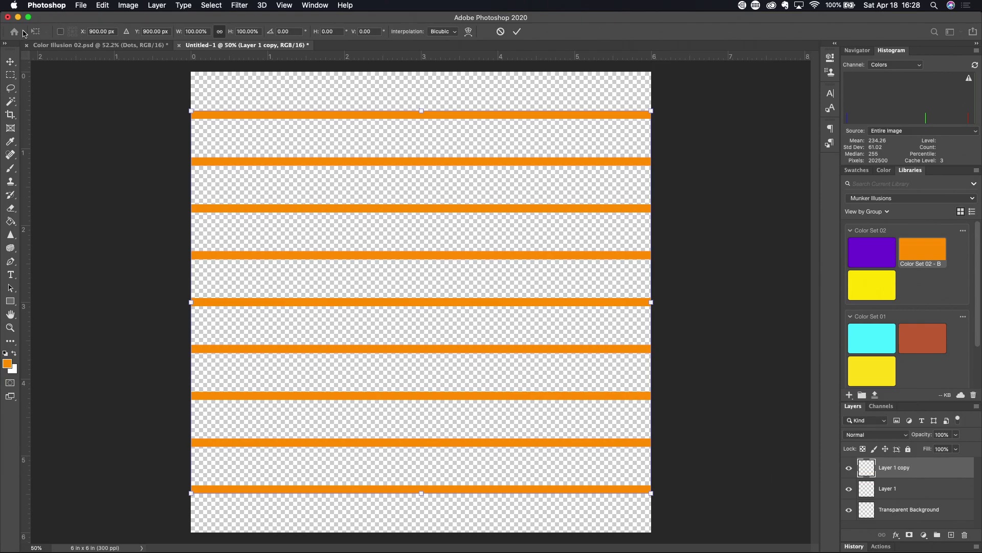
click(294, 33)
text(90)
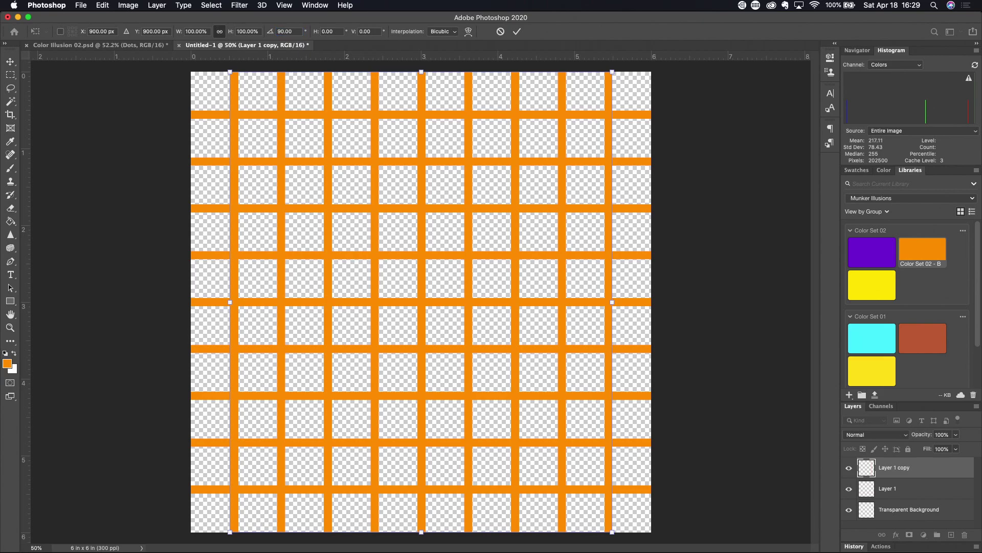
key(Return)
key(g)
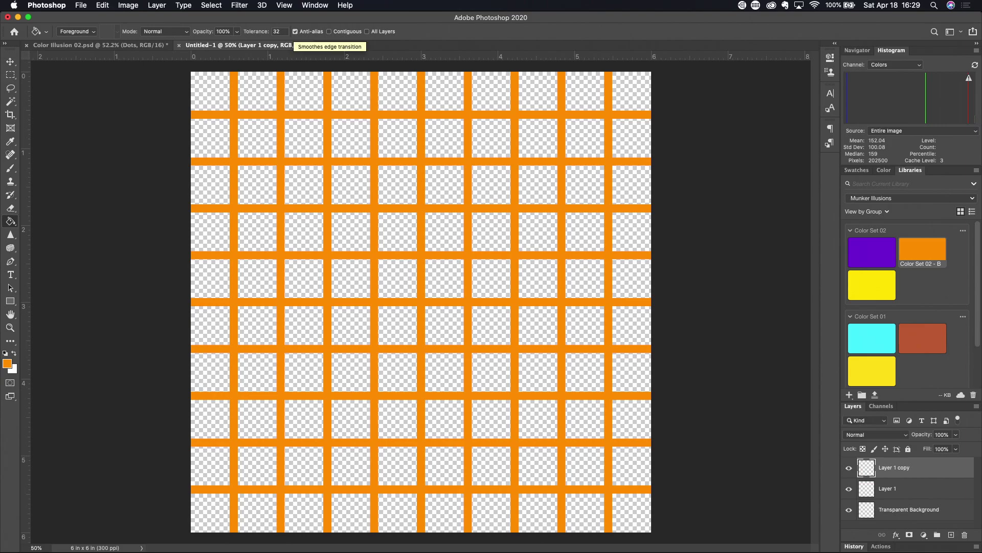
- Check the vertical and horizontal stripe layers separately, and merge the rotated copy down into Layer 1
click(849, 468)
click(849, 469)
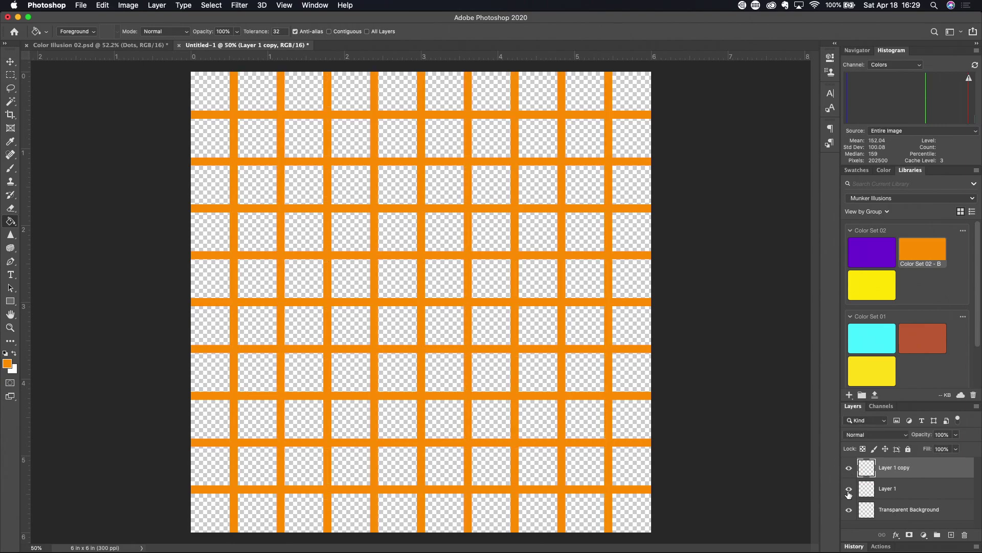
click(849, 489)
click(849, 489)
key(super+e)
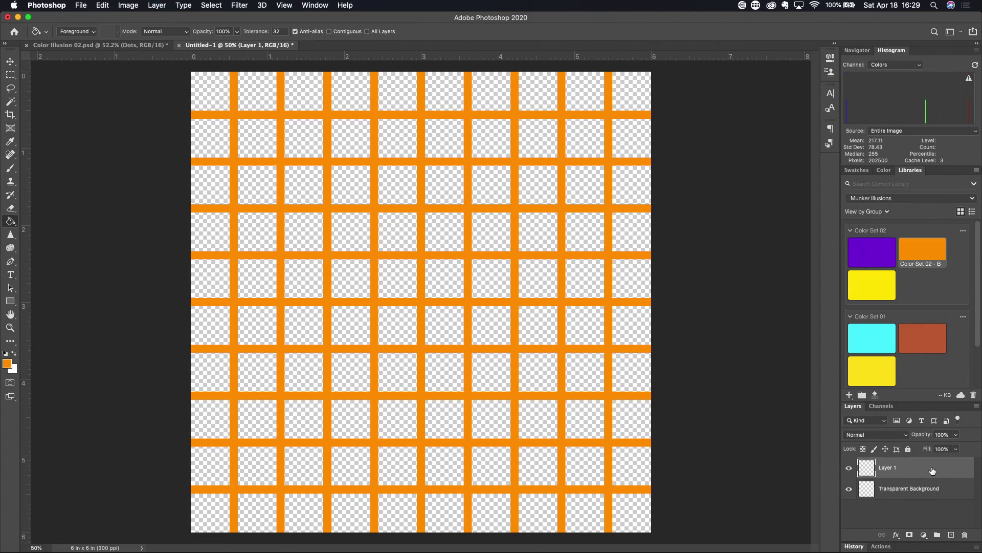
- Rename the merged stripe layer Grid Lines and add a new layer above it
click(849, 467)
click(850, 468)
double_click(890, 467)
text(Grid Lines)
key(Return)
click(951, 535)
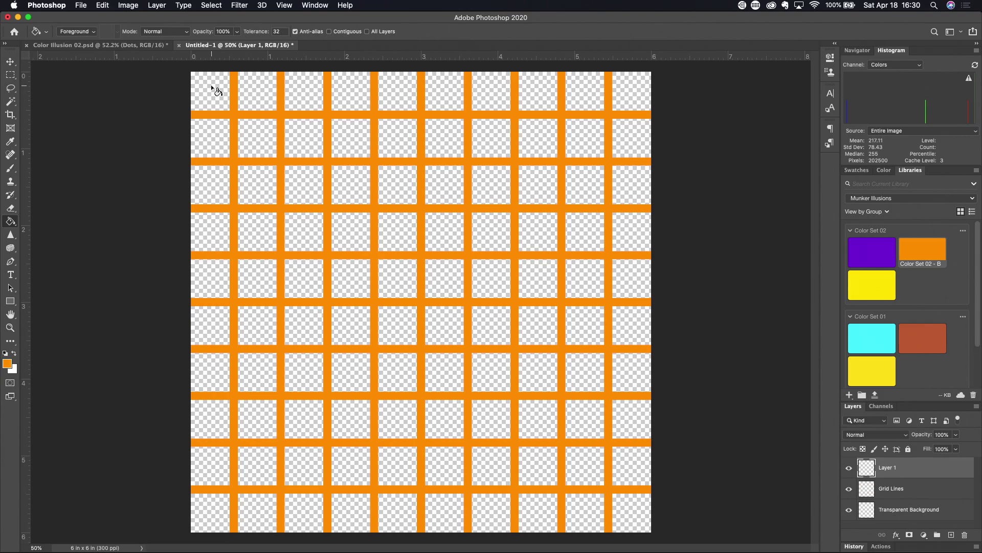
- Try the Magic Wand on all empty squares with Sample All Layers on and Contiguous off, and deselect
key(w)
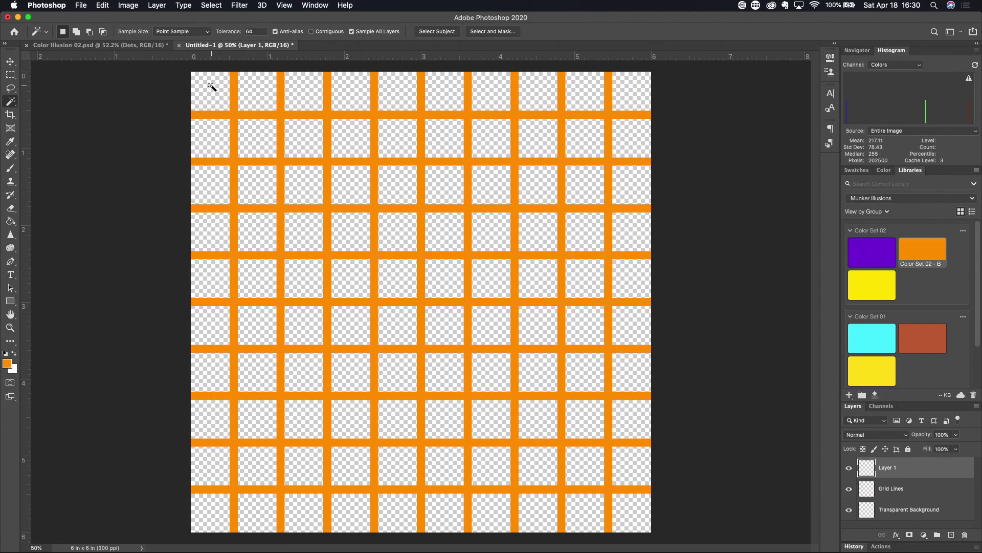
key(shift+w)
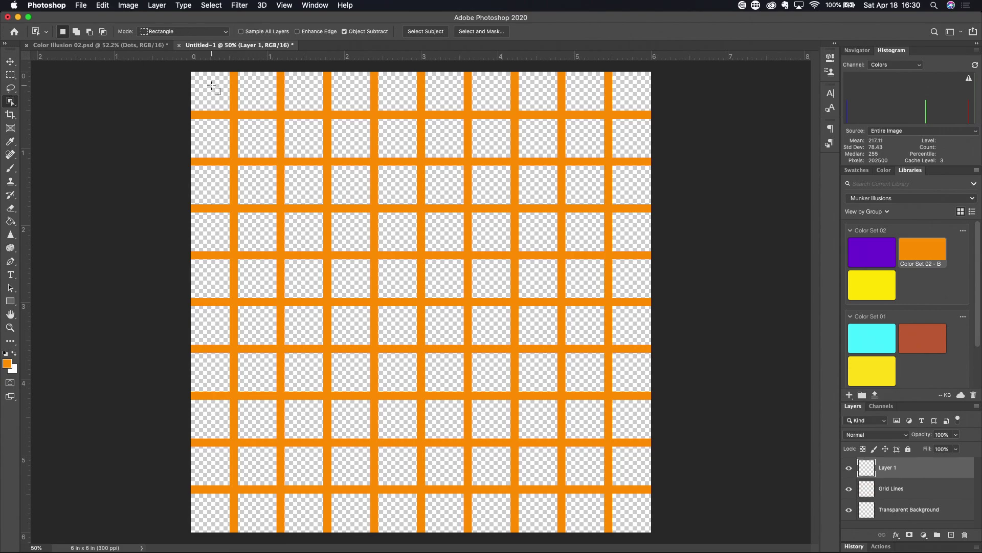
key(shift+w)
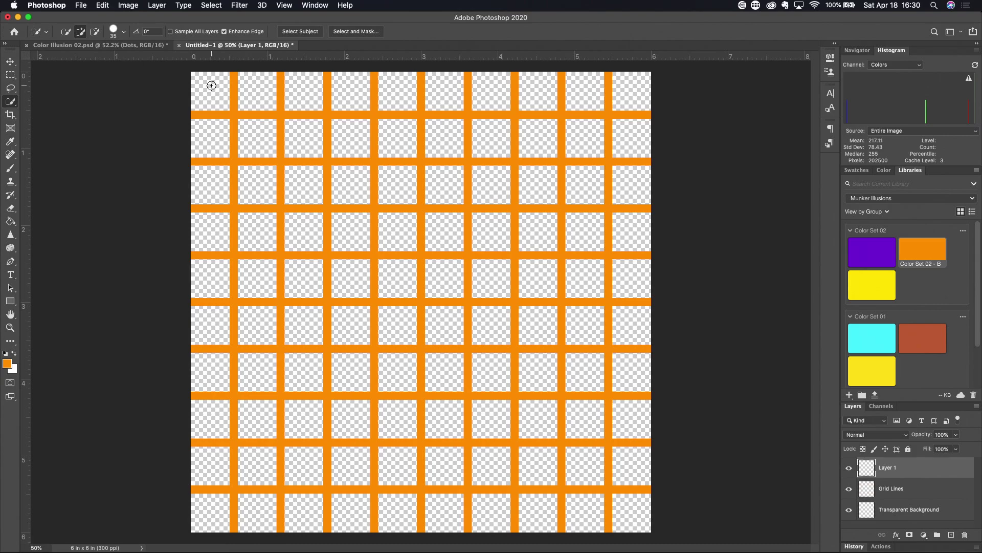
key(shift+w)
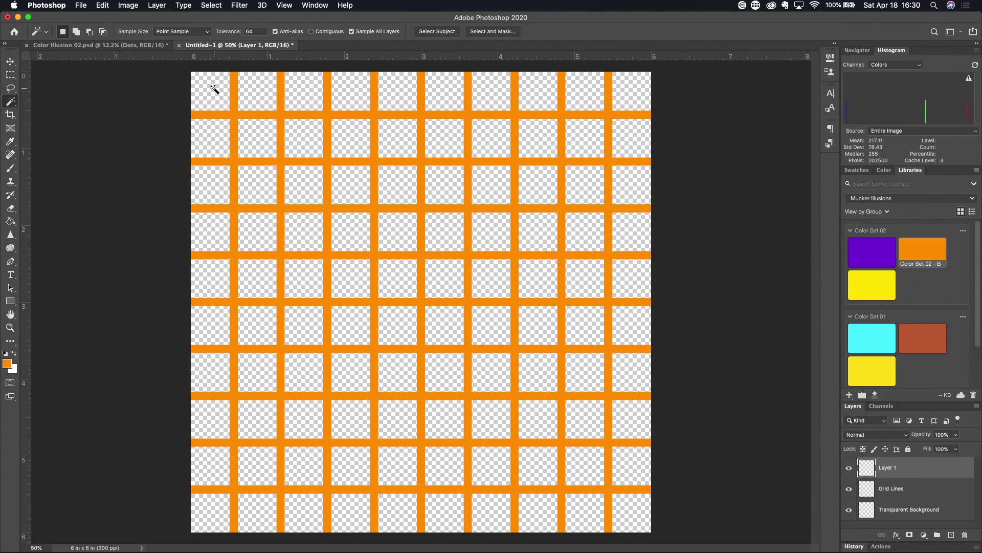
click(212, 91)
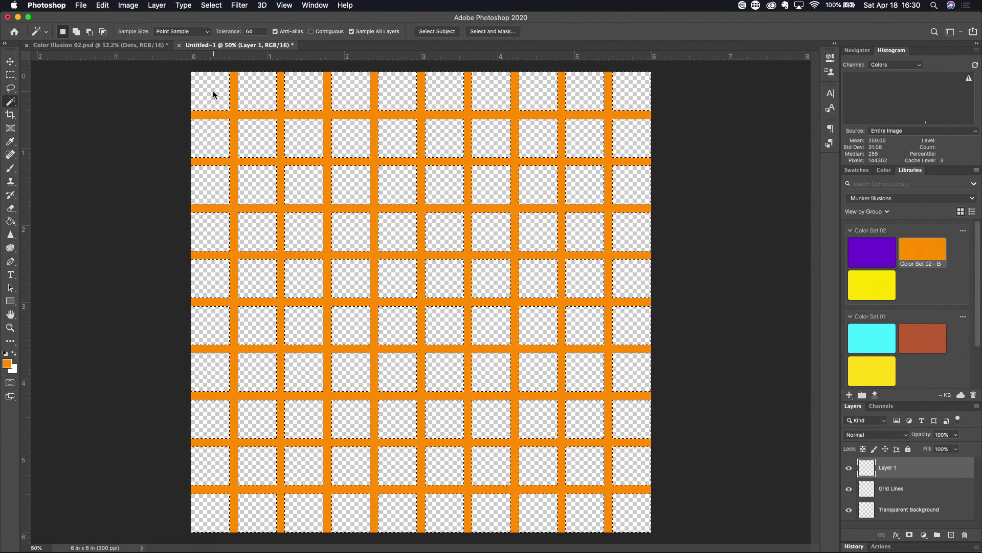
key(super+d)
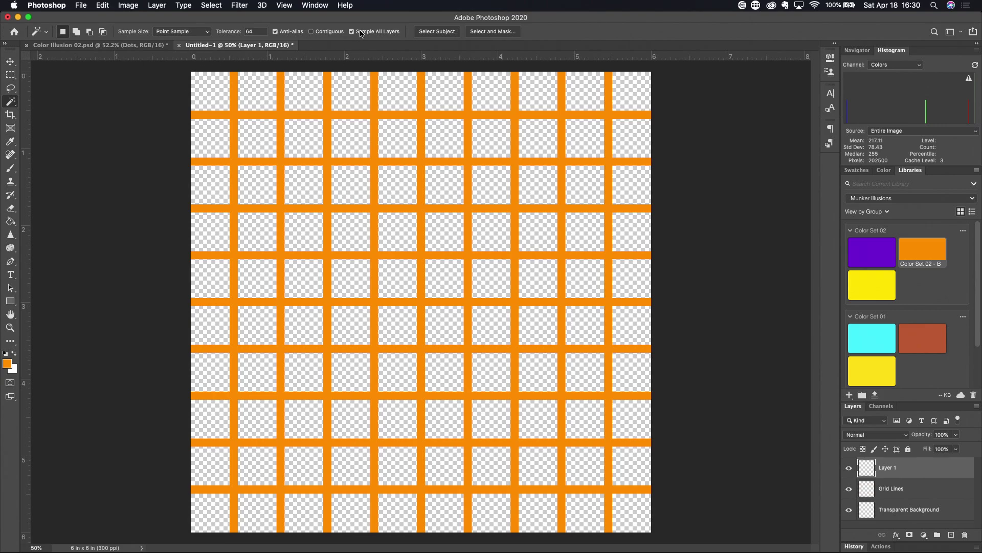
- Try Magic Wand selections with Sample All Layers off and with Contiguous on, deselecting each time and restoring both options
click(208, 92)
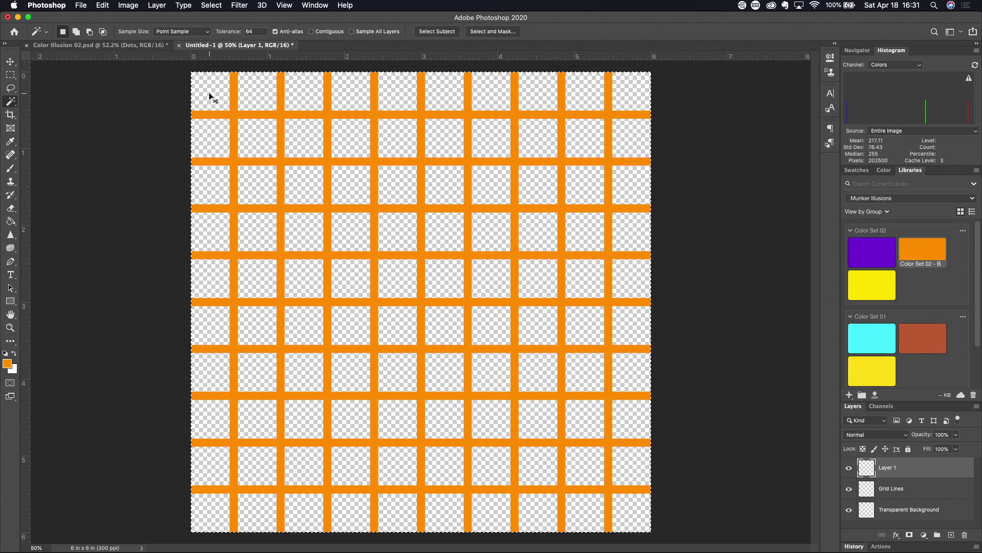
key(super+d)
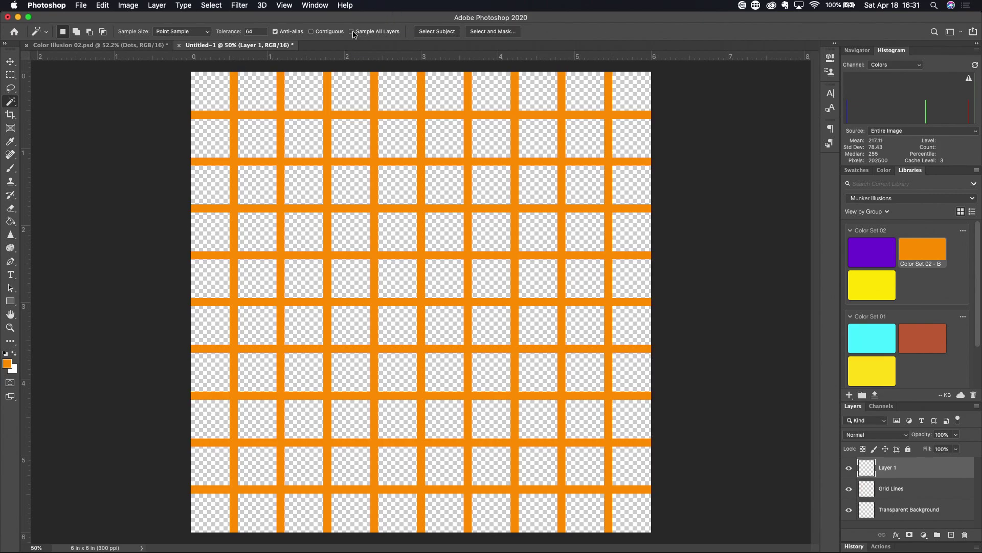
click(352, 32)
click(311, 32)
click(210, 95)
key(super+d)
click(312, 32)
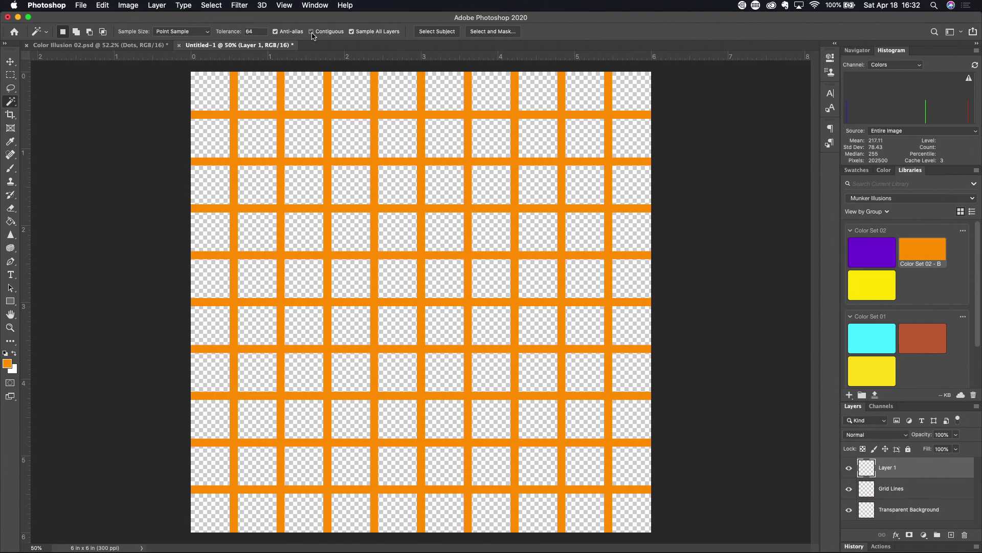
- Select all empty squares with the Magic Wand, fill them on Layer 1 with purple Color Set 02 - A, and deselect
click(211, 92)
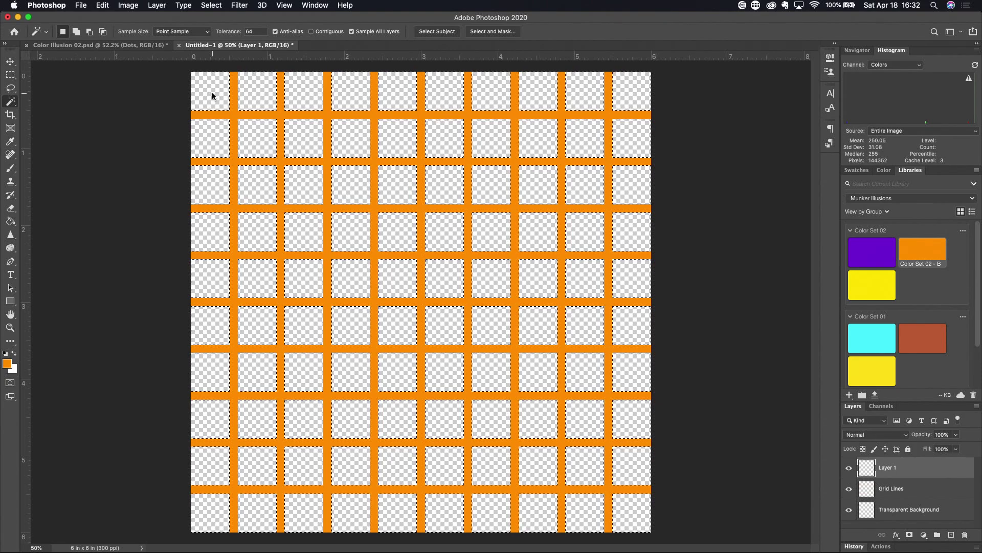
click(872, 249)
key(g)
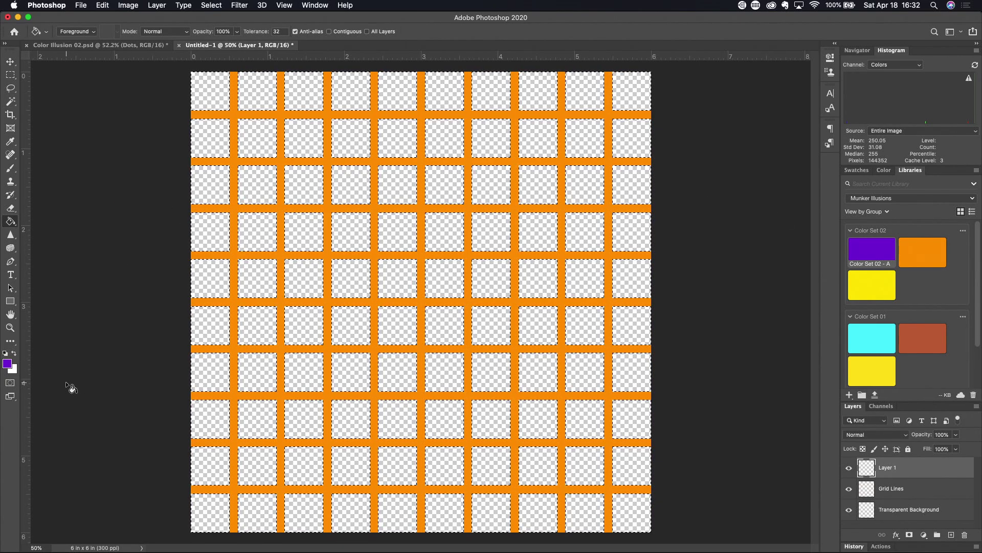
click(9, 365)
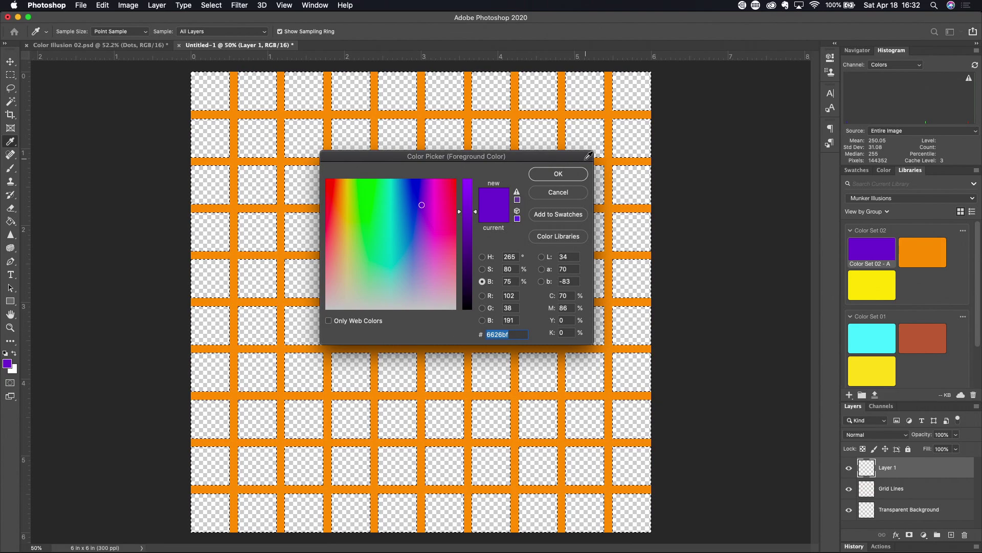
click(558, 174)
key(g)
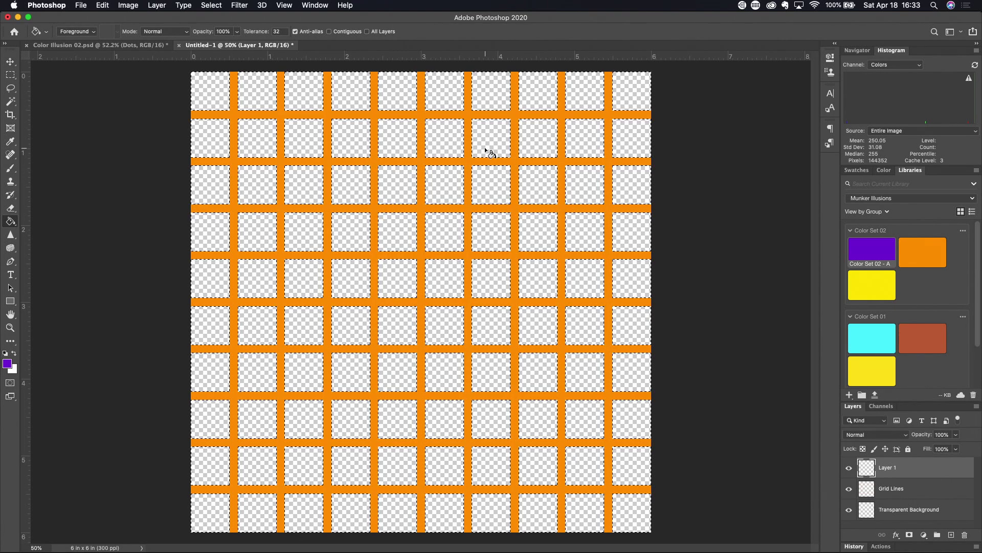
click(402, 288)
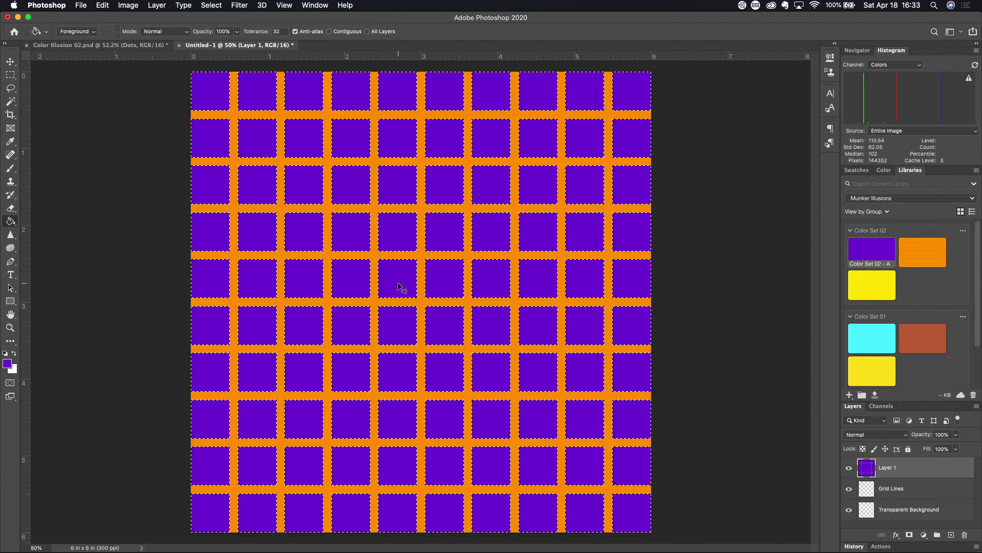
key(super+d)
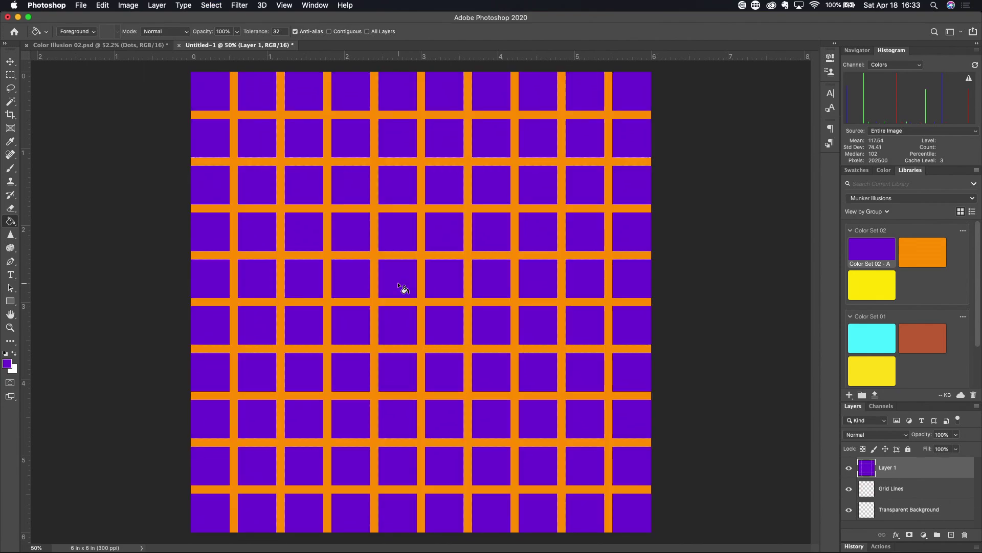
- Check the grid and purple layers separately, and rename the purple layer Squares
click(849, 490)
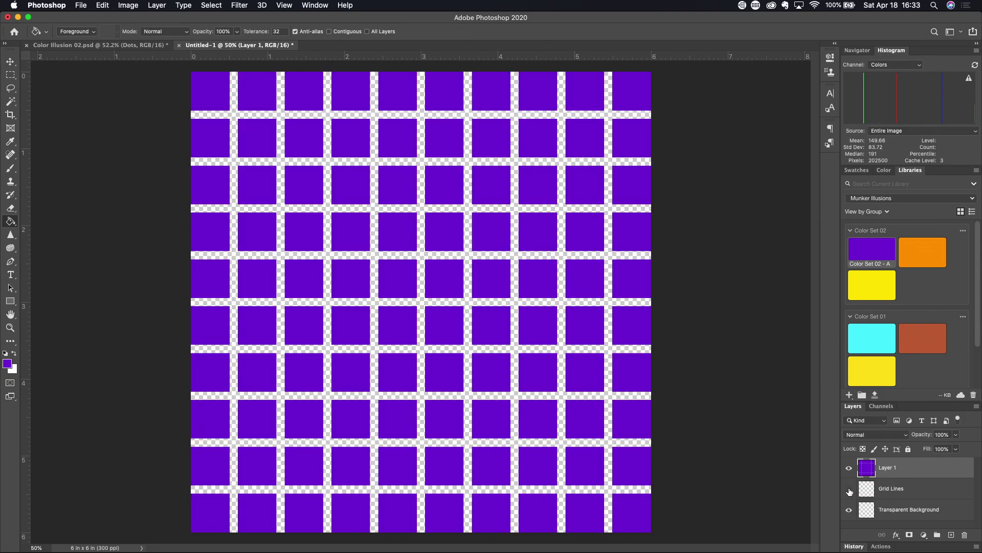
click(849, 489)
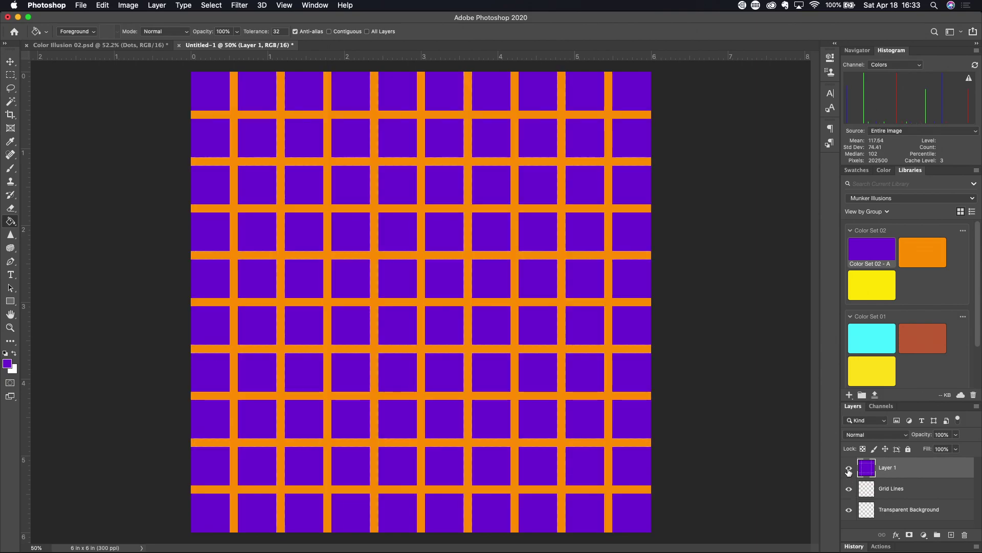
click(849, 469)
click(849, 469)
double_click(887, 468)
text(Sqaures)
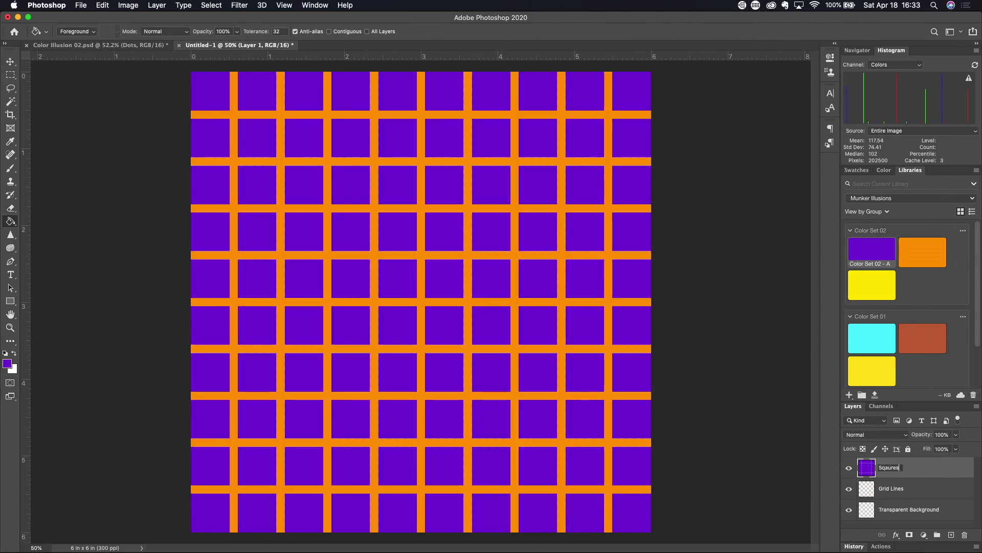
key(BackSpace)
key(BackSpace)
key(BackSpace)
key(BackSpace)
key(BackSpace)
text(uares)
key(Return)
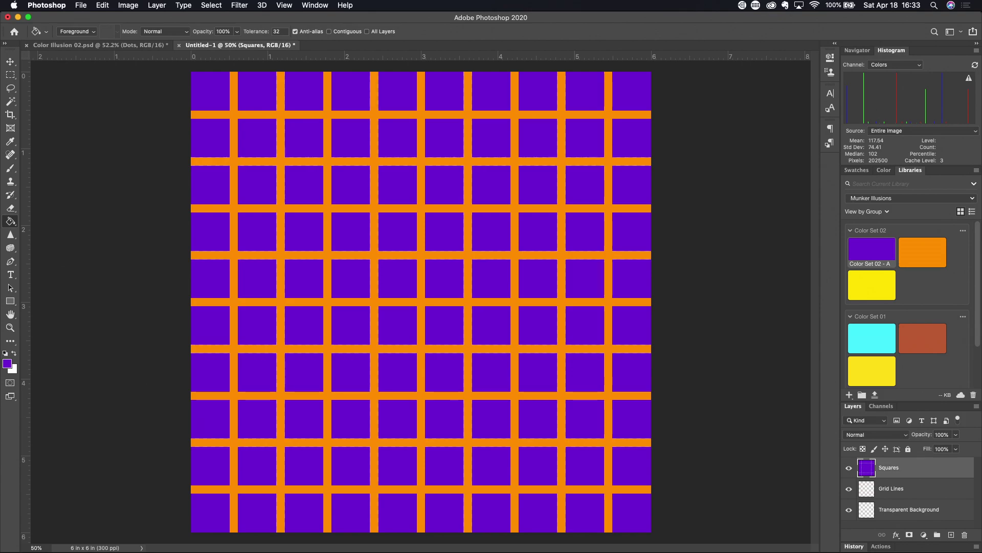
- Move the Squares layer below Grid Lines and check each of the two layers on its own
drag(896, 475, 897, 494)
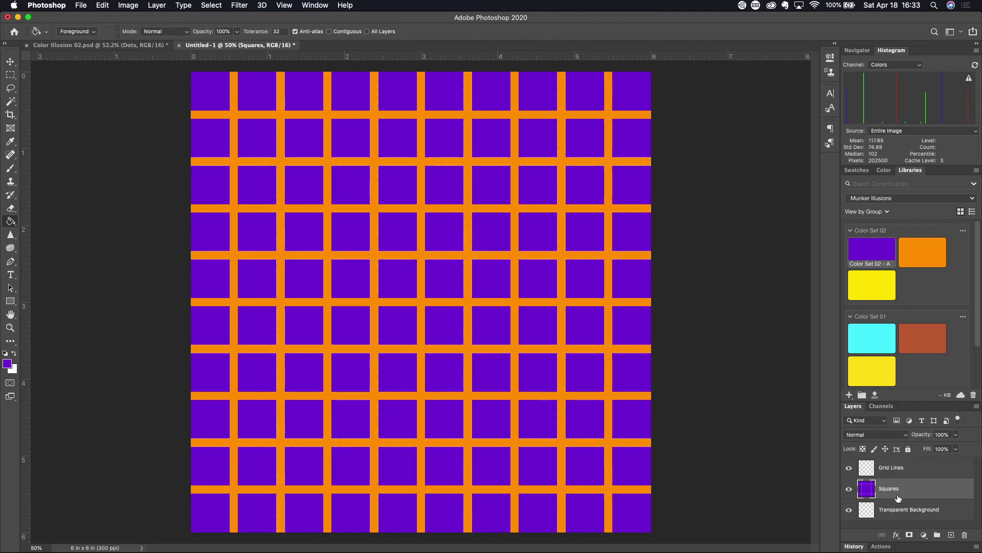
click(850, 468)
click(849, 469)
click(849, 489)
click(849, 490)
click(850, 469)
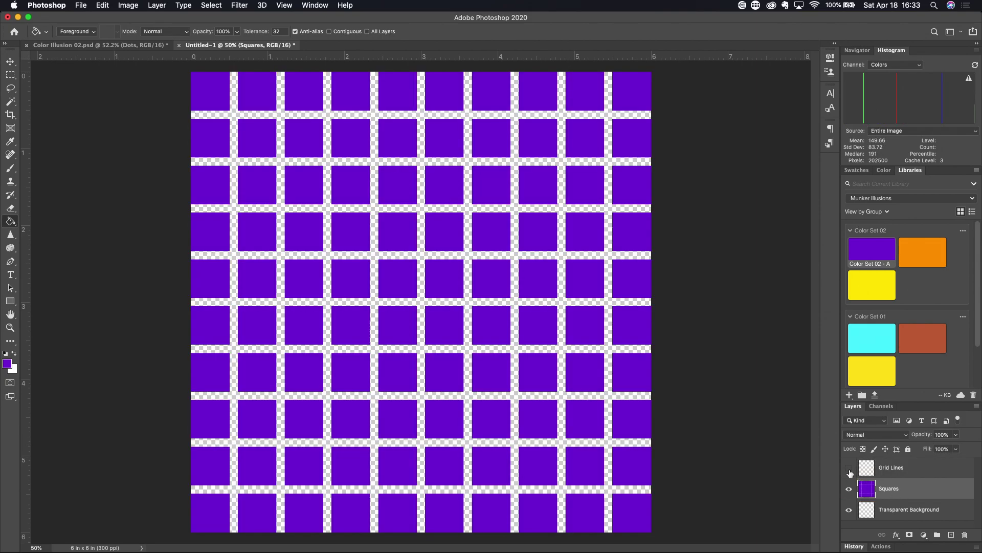
click(849, 469)
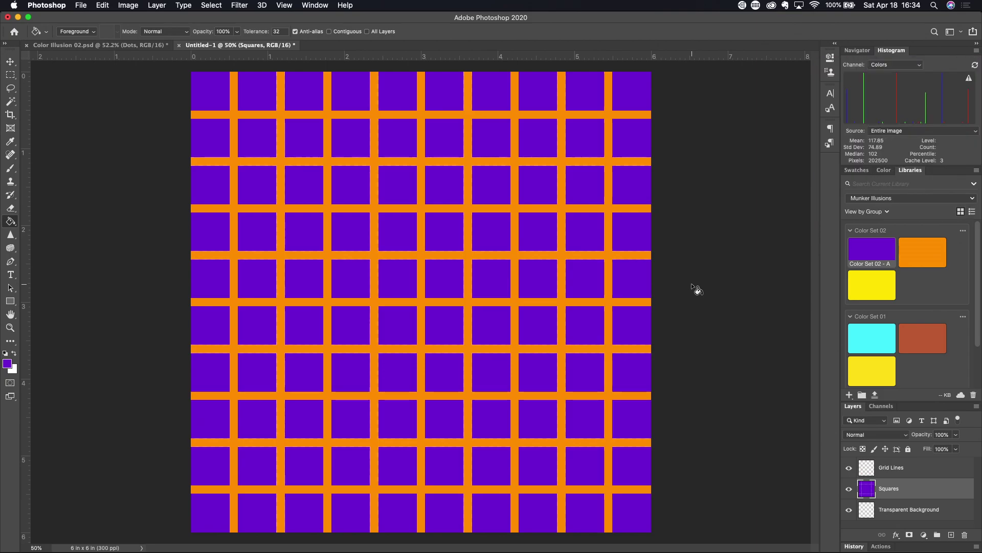
- Add a new layer above Grid Lines and name it Dots
click(911, 472)
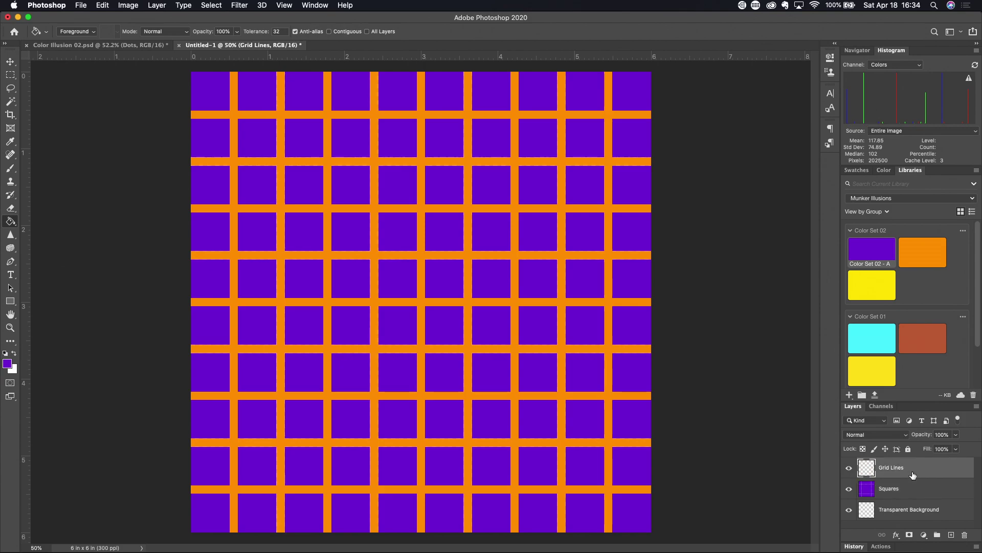
click(952, 537)
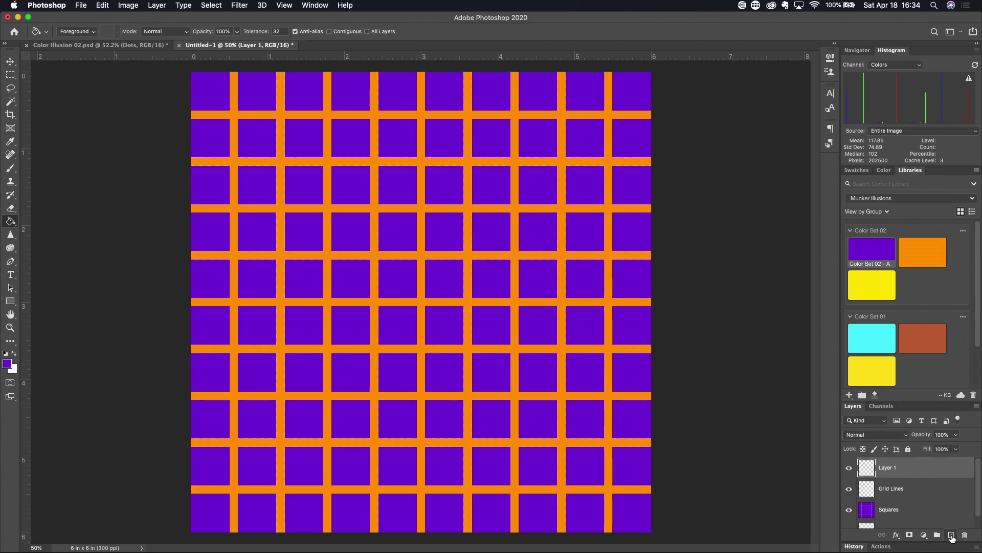
double_click(888, 468)
text(Dots)
key(Return)
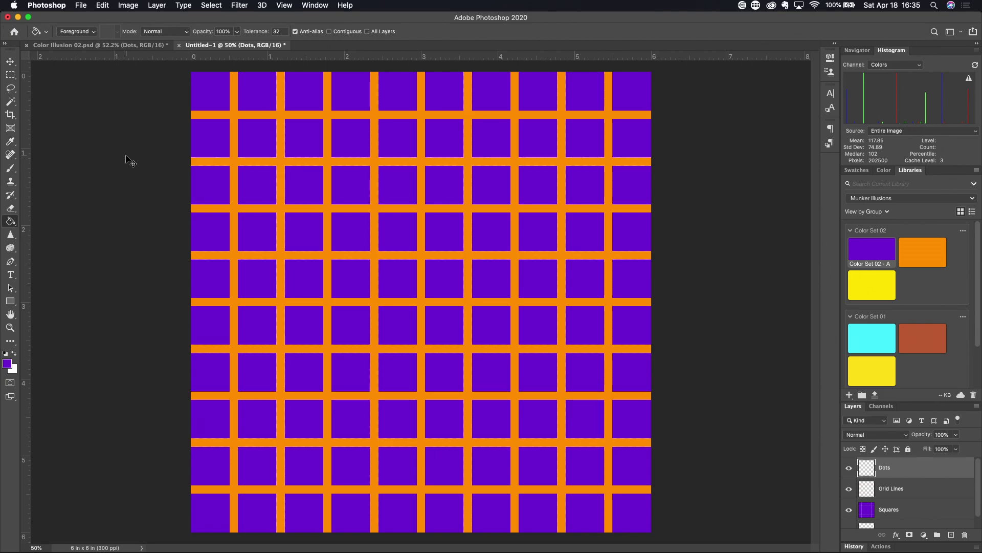
- Show the guides and add a guide layout with 59 columns and 59 rows, without gutters and without clearing existing guides
key(super+semicolon)
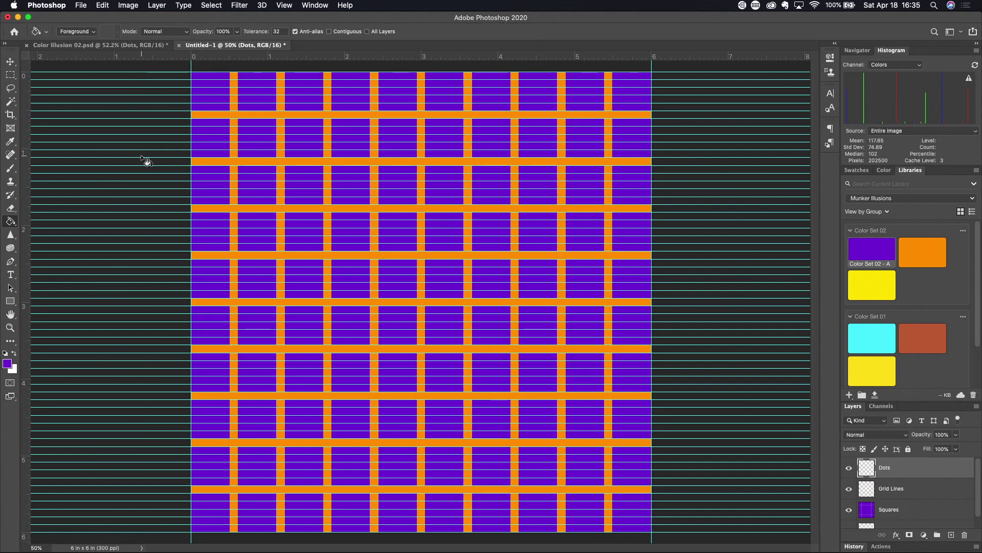
click(285, 6)
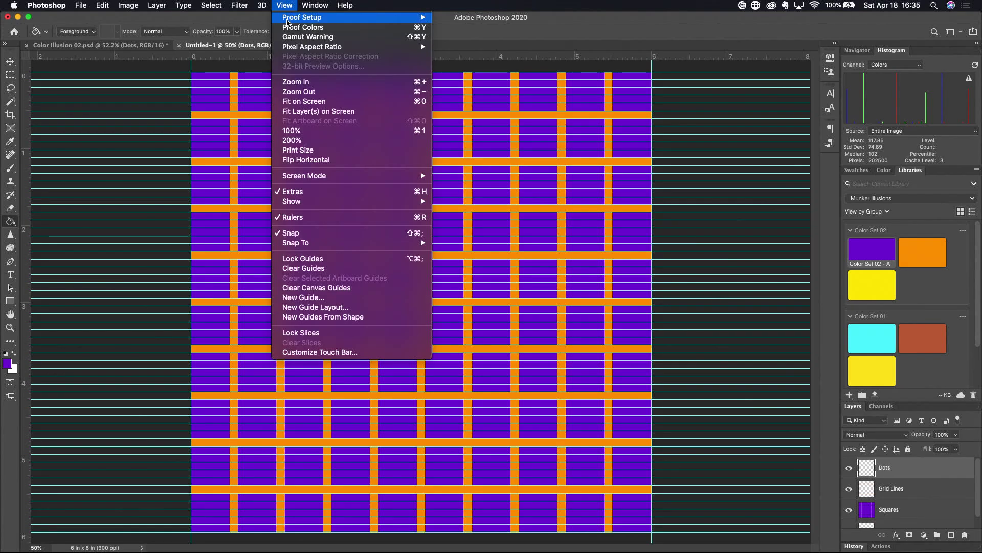
click(346, 308)
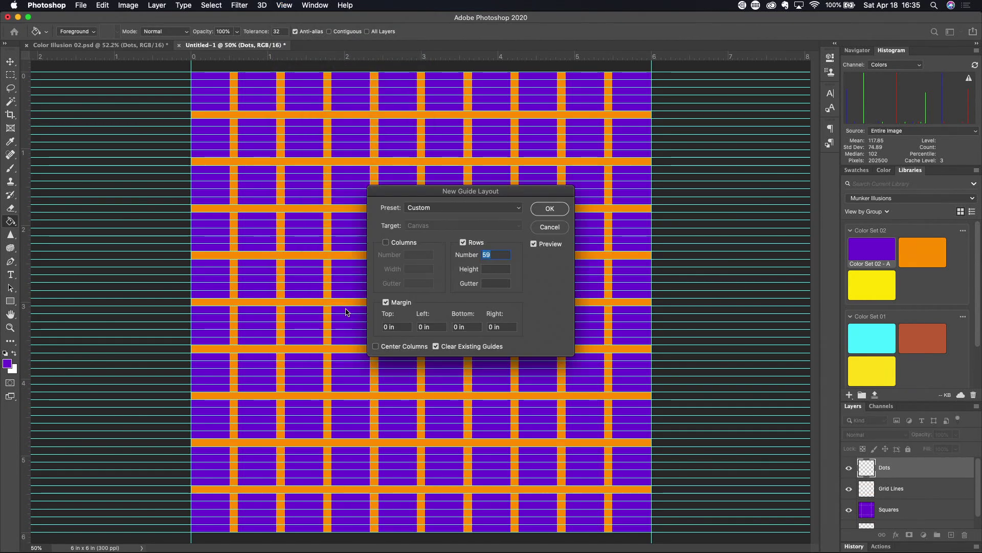
click(436, 347)
click(387, 243)
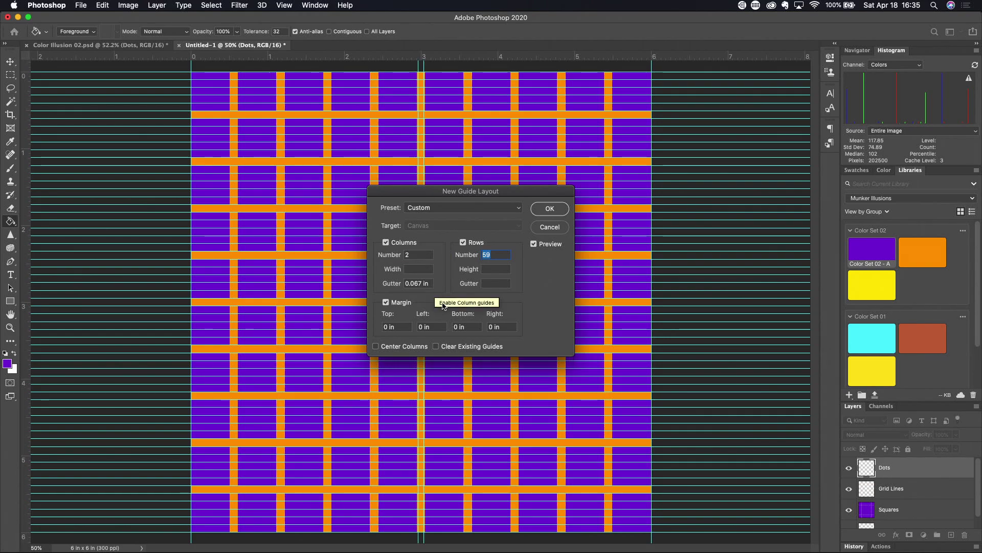
double_click(418, 255)
text(59)
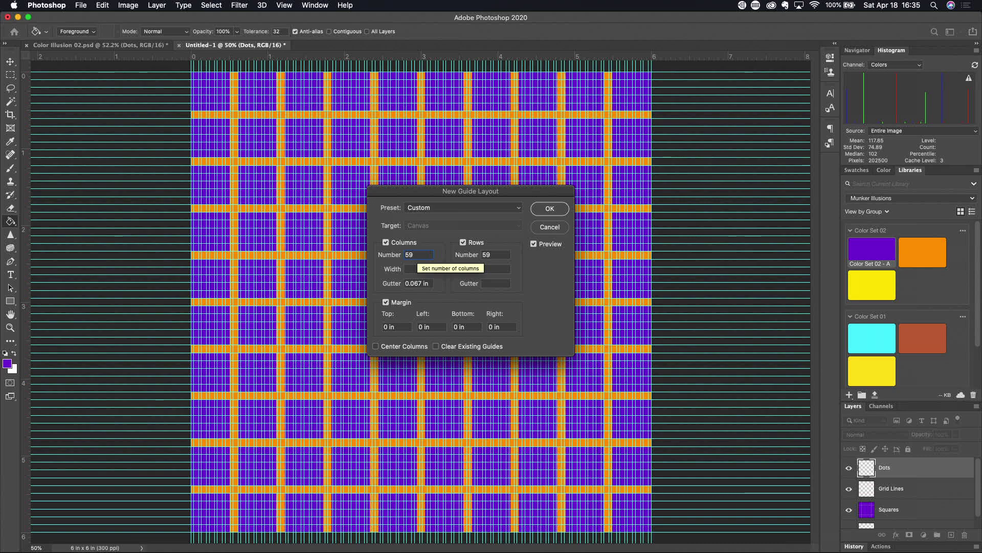
click(416, 283)
key(BackSpace)
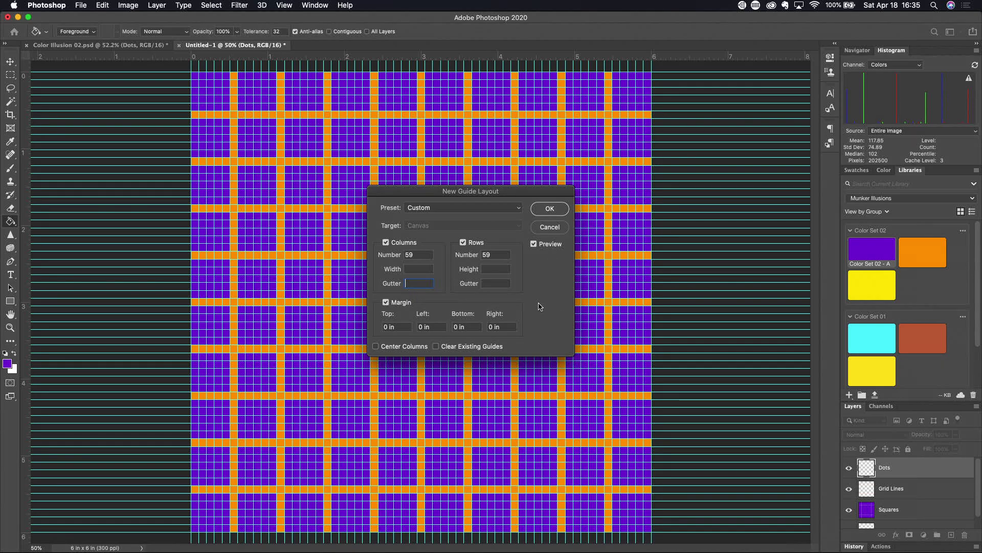
click(551, 209)
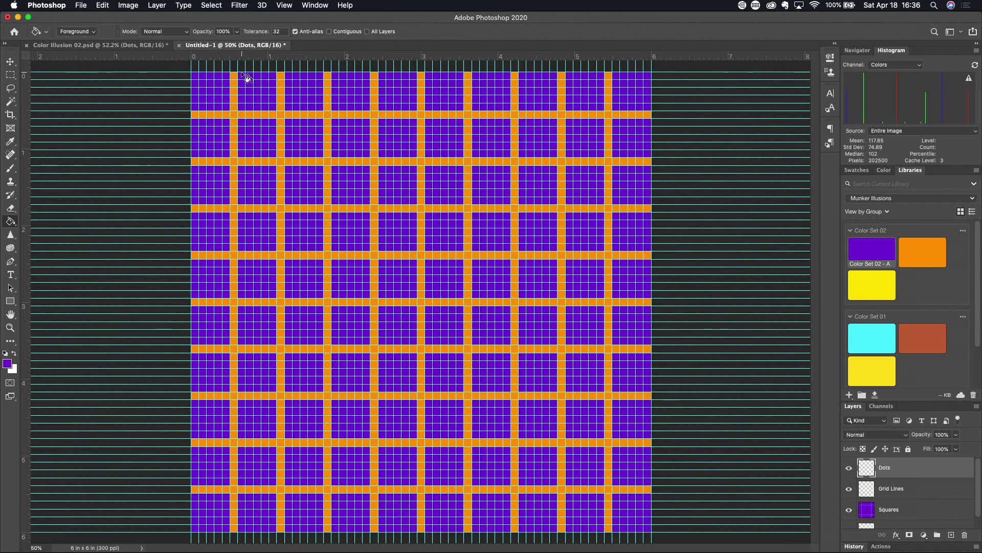
- Make a circular selection with the Elliptical Marquee that exactly fits the first intersection of the orange grid lines, snapped to the guides
super+click(232, 121)
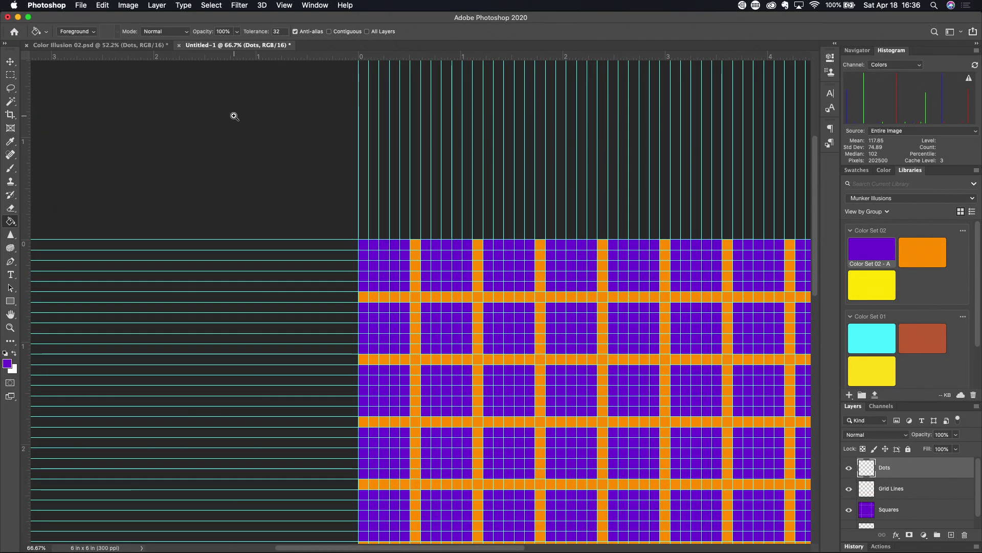
super+click(417, 301)
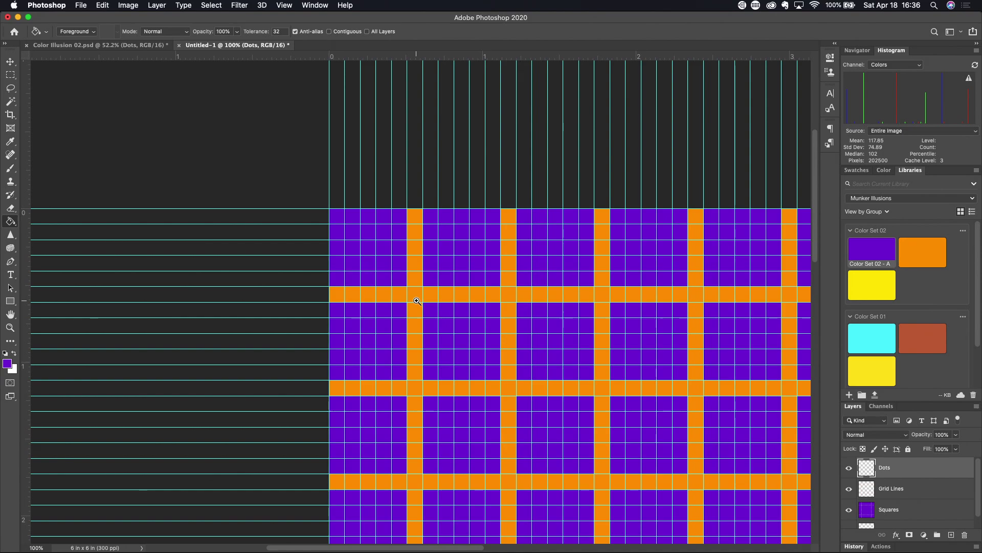
scroll(422, 309, down, 3)
scroll(422, 309, right, 1)
scroll(427, 317, right, 1)
scroll(427, 318, up, 1)
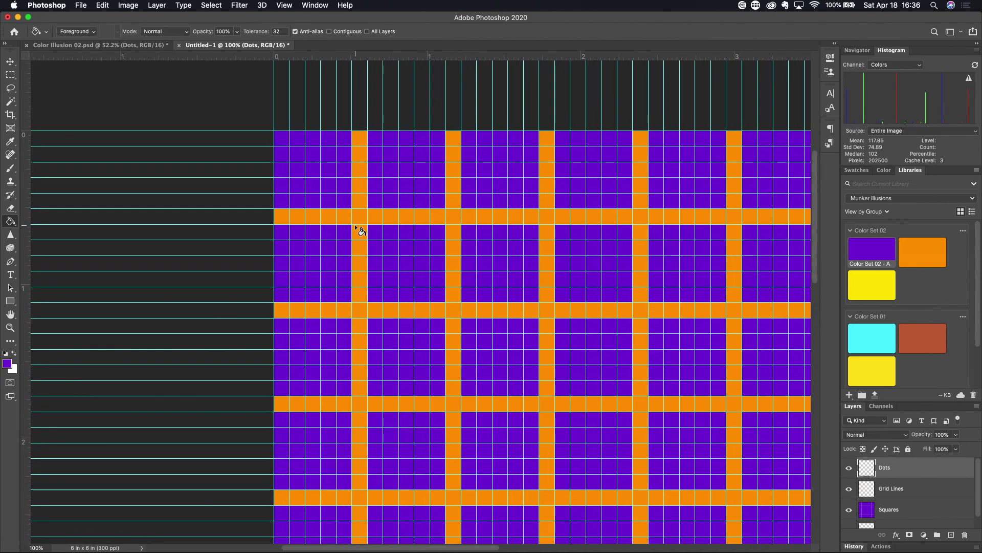
scroll(361, 228, up, 2)
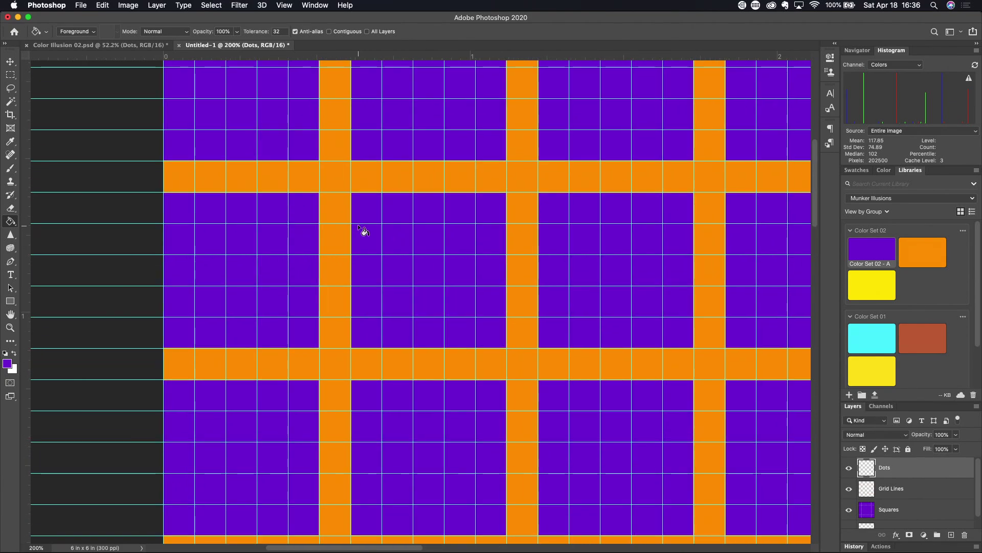
scroll(361, 229, down, 2)
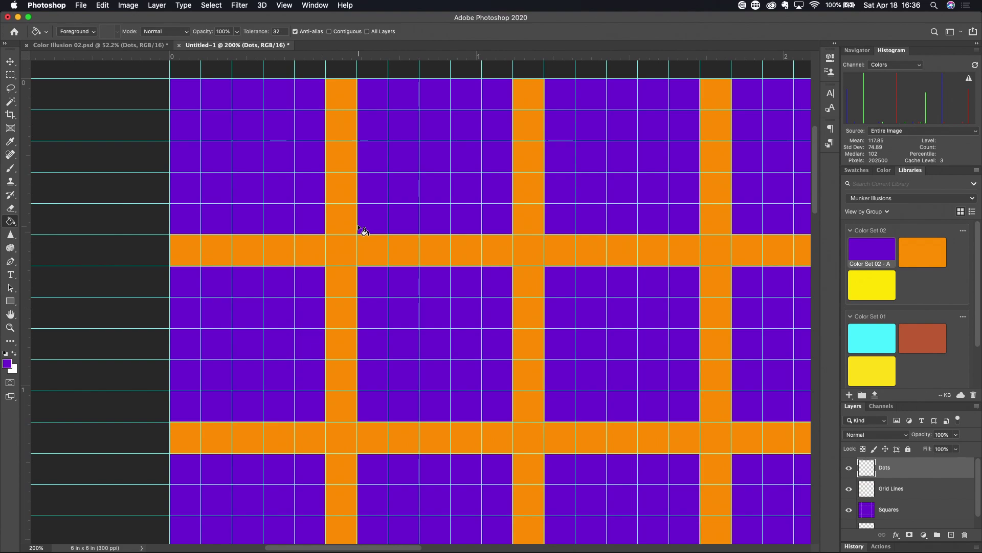
key(m)
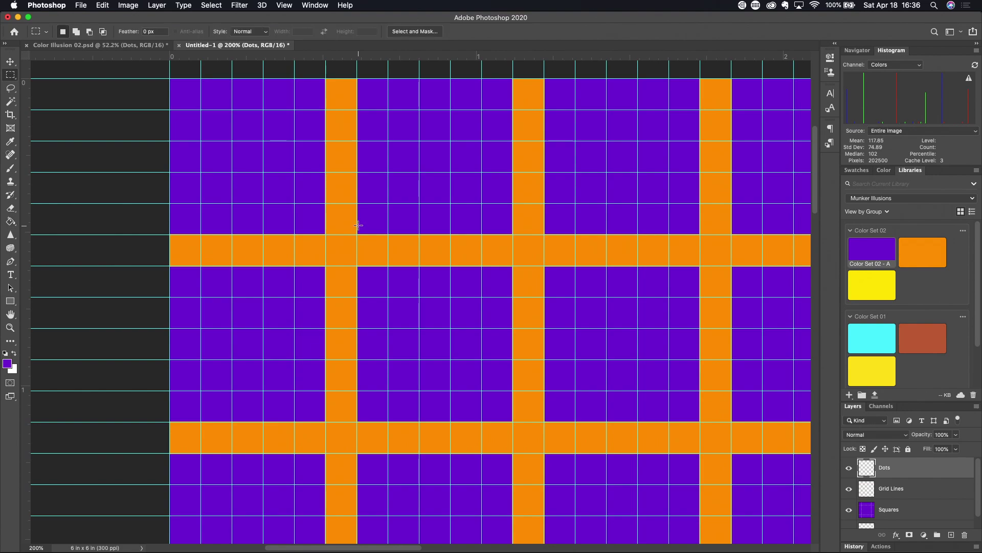
key(shift+m)
drag(326, 235, 331, 243)
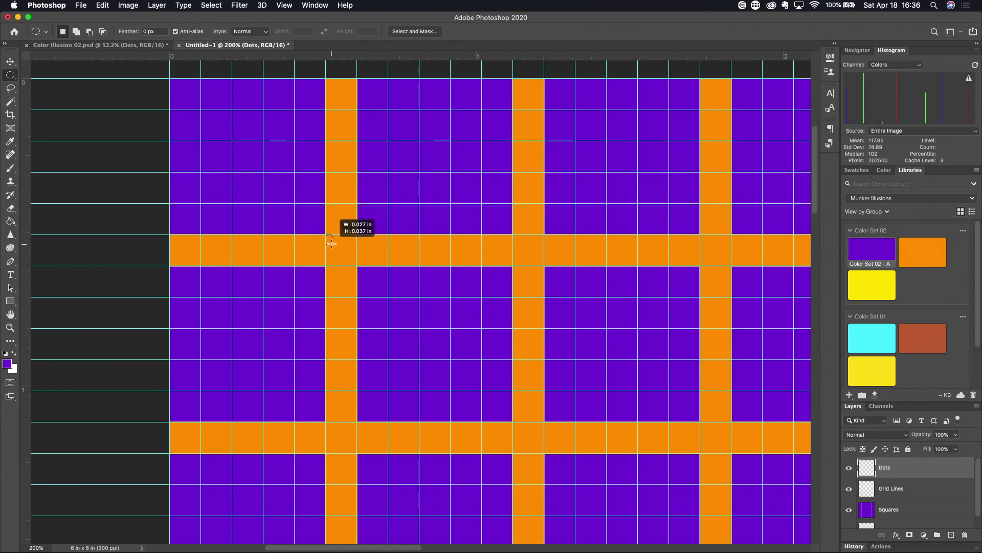
drag(331, 242, 358, 266)
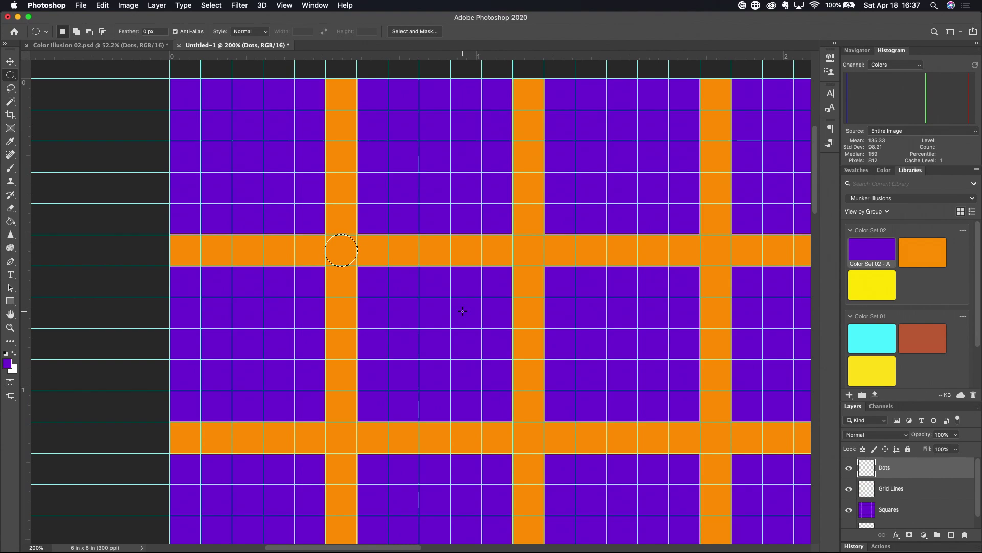
- Add matching circular selections on the other eight intersections down the first vertical orange line
scroll(462, 311, down, 3)
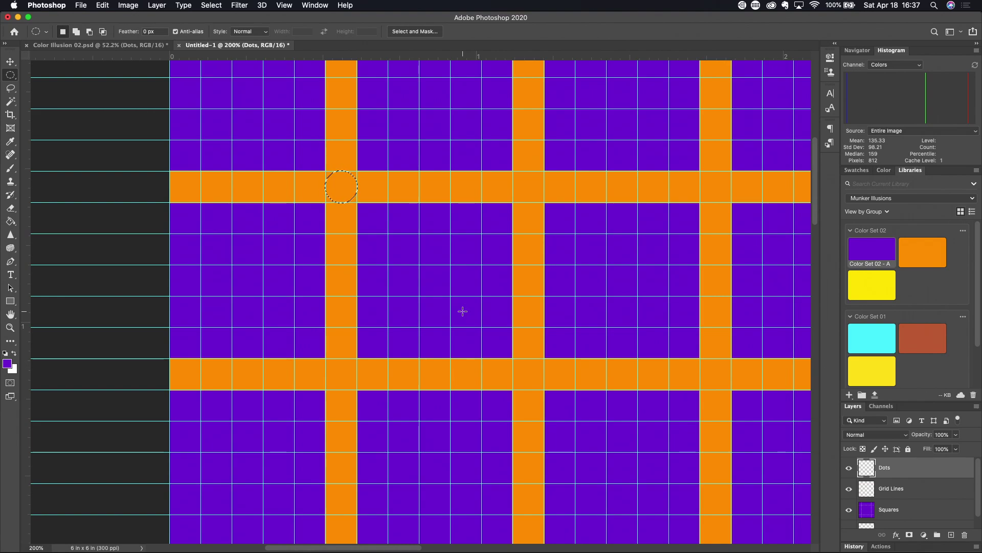
scroll(462, 312, down, 3)
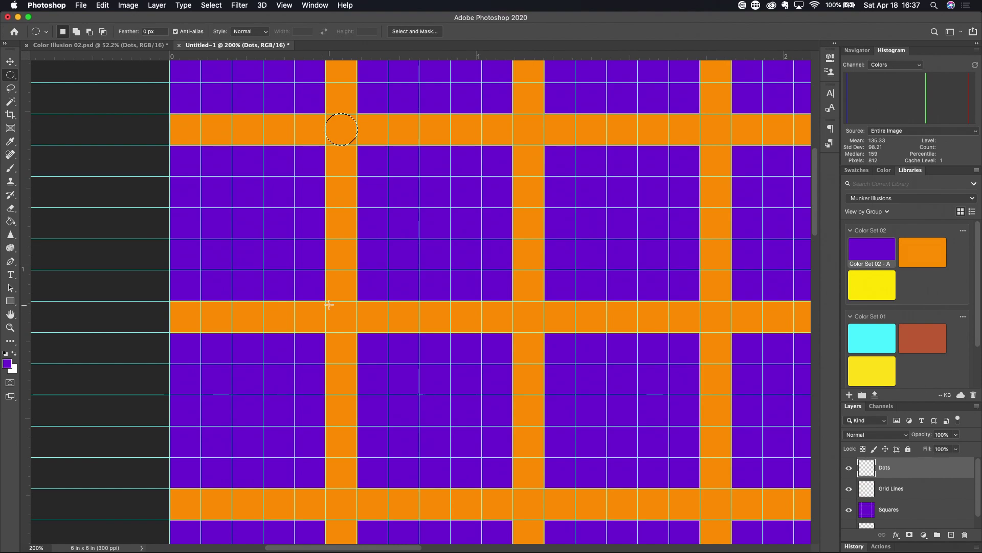
key(shift)
drag(328, 303, 361, 336)
scroll(353, 335, down, 1)
scroll(349, 333, up, 3)
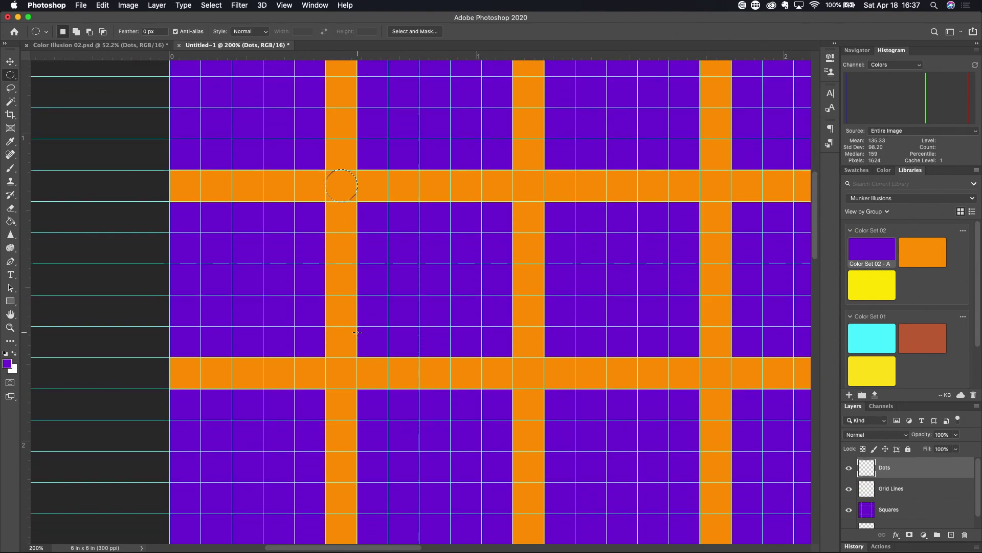
key(shift)
drag(326, 340, 360, 376)
scroll(337, 363, up, 1)
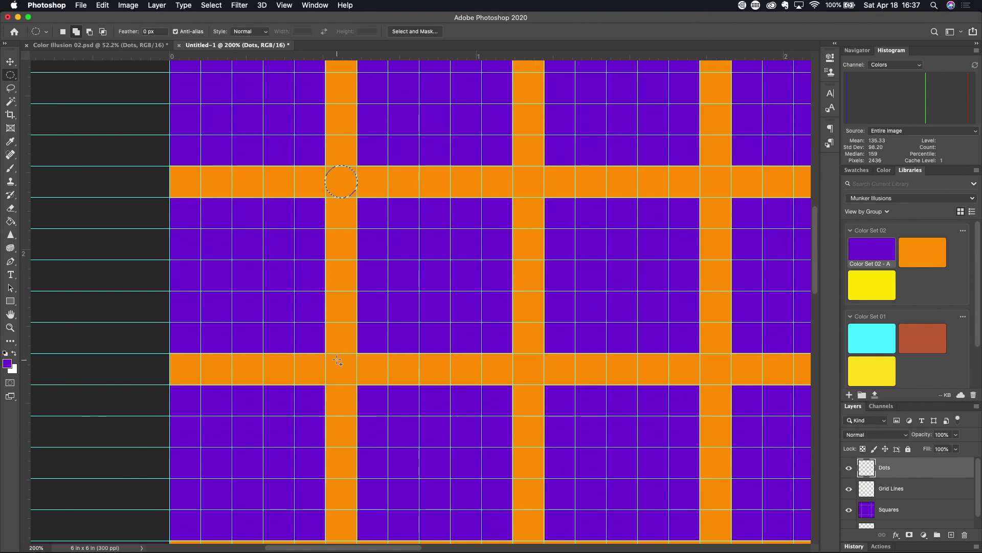
drag(325, 353, 361, 388)
scroll(353, 379, down, 1)
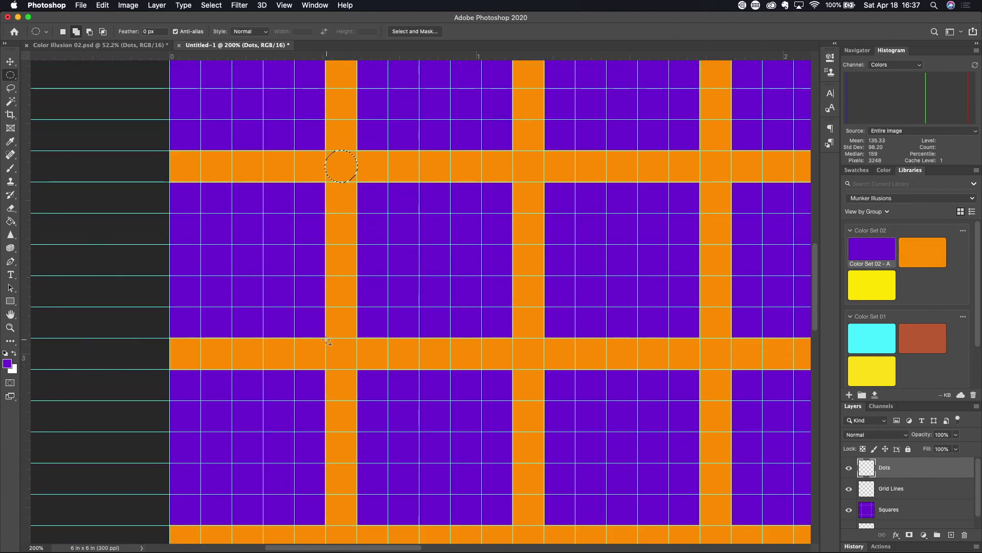
drag(326, 339, 357, 370)
scroll(357, 369, up, 4)
scroll(357, 370, down, 4)
drag(325, 340, 357, 371)
scroll(357, 371, up, 2)
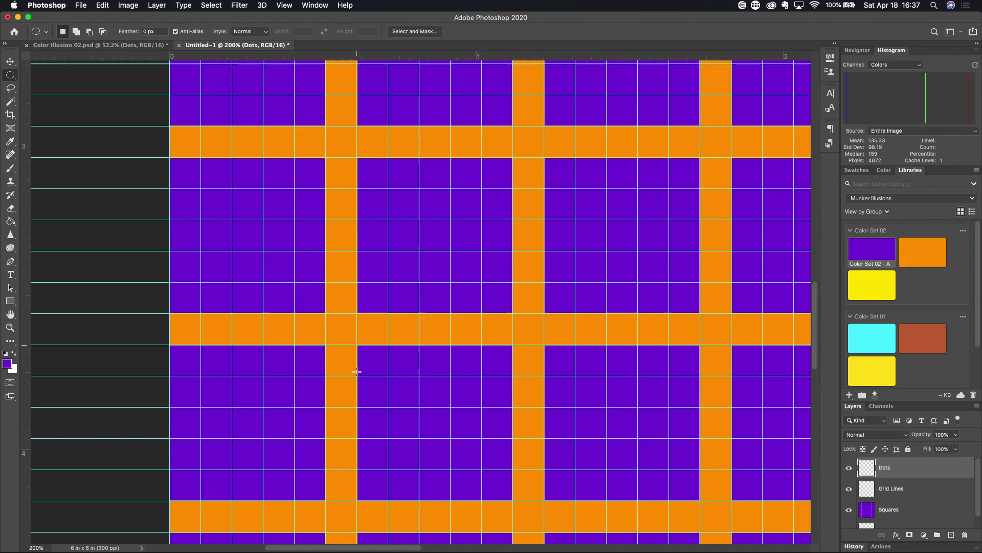
drag(318, 375, 353, 439)
scroll(327, 404, up, 2)
scroll(338, 409, up, 3)
scroll(327, 389, down, 5)
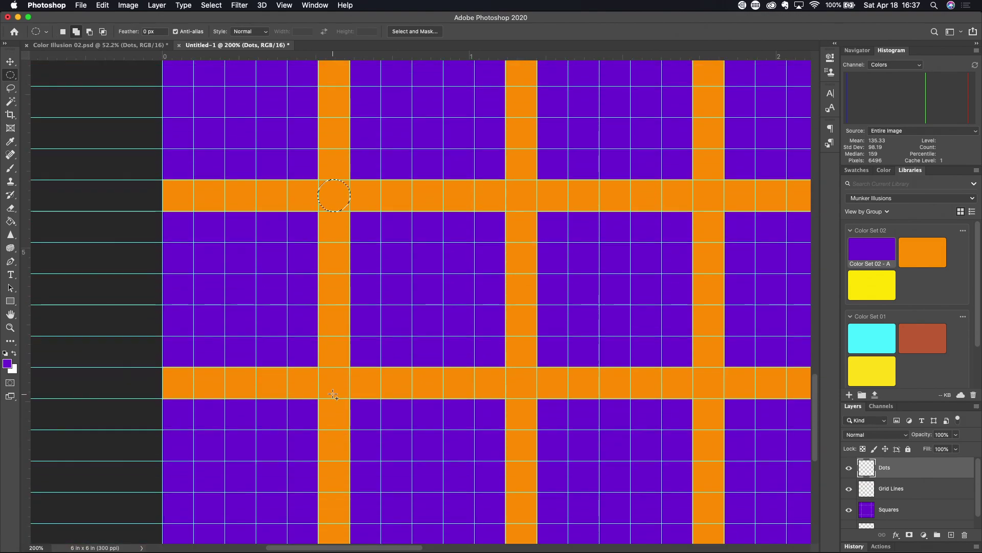
drag(318, 368, 353, 404)
scroll(352, 402, down, 2)
scroll(351, 399, up, 3)
scroll(347, 397, down, 3)
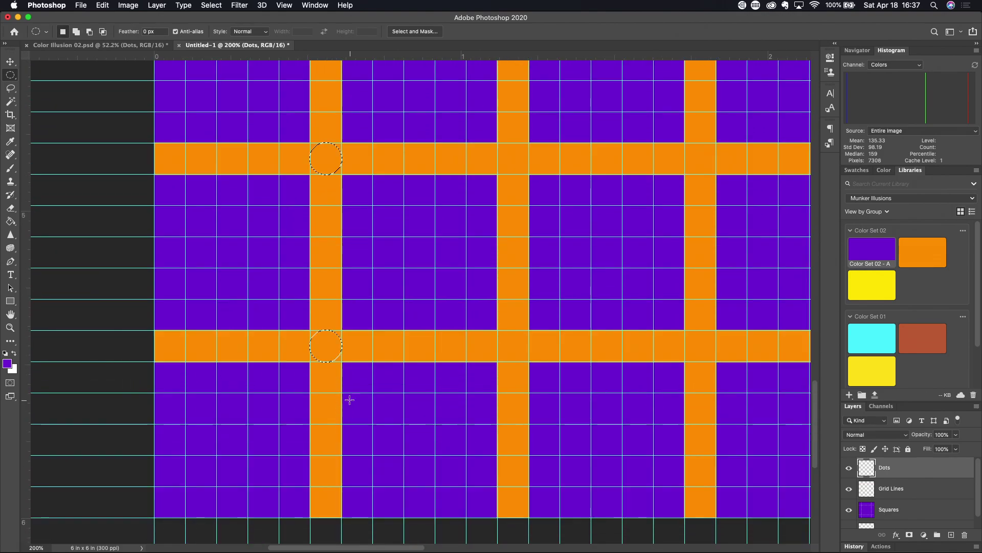
- Fill the nine circular selections on the Dots layer with yellow Color Set 02 - C and deselect
scroll(350, 400, up, 2)
scroll(350, 399, up, 2)
scroll(349, 399, right, 1)
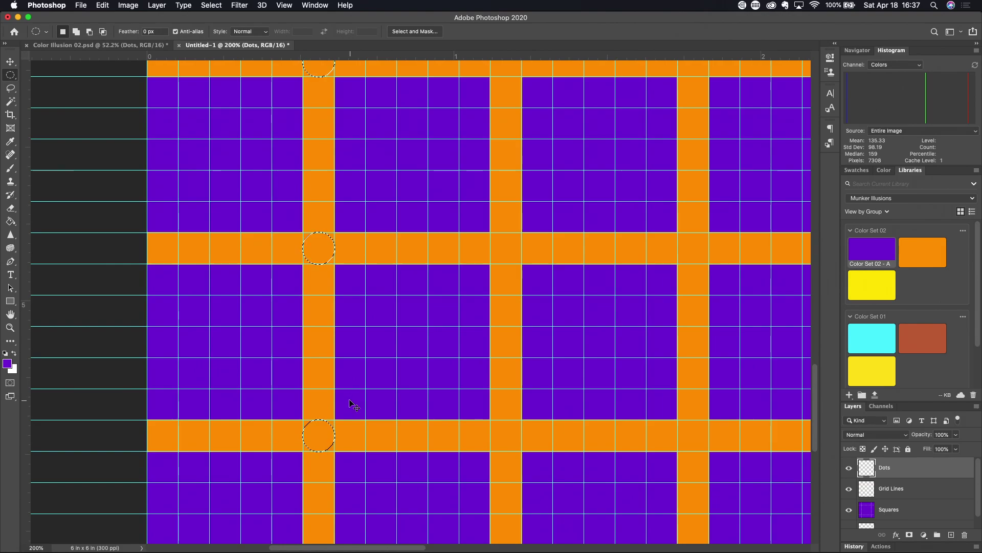
key(super+minus)
key(super+0)
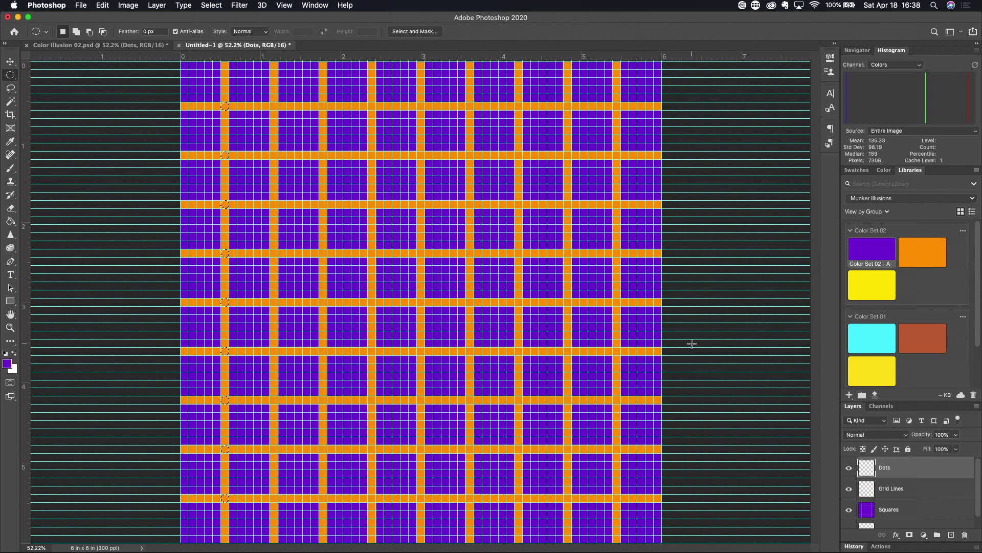
click(877, 286)
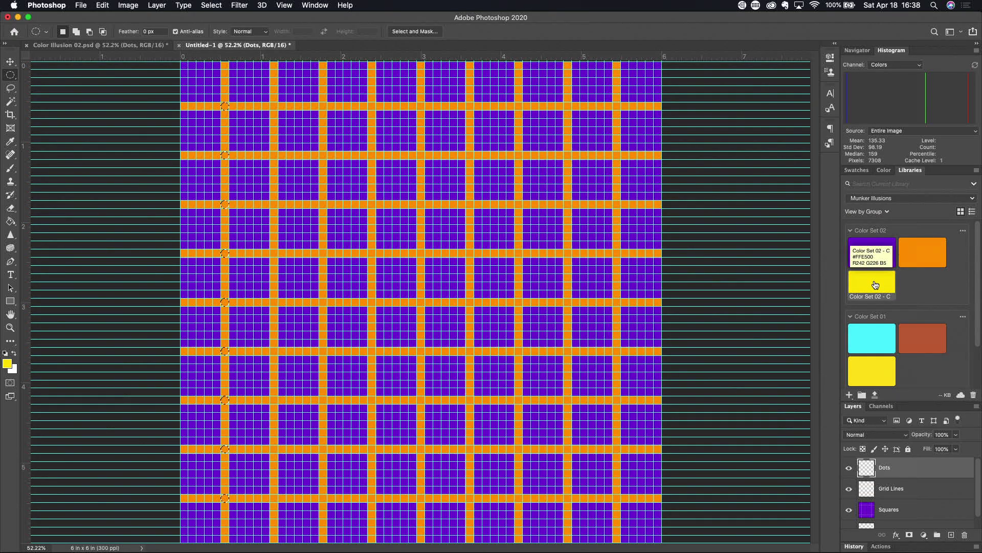
key(g)
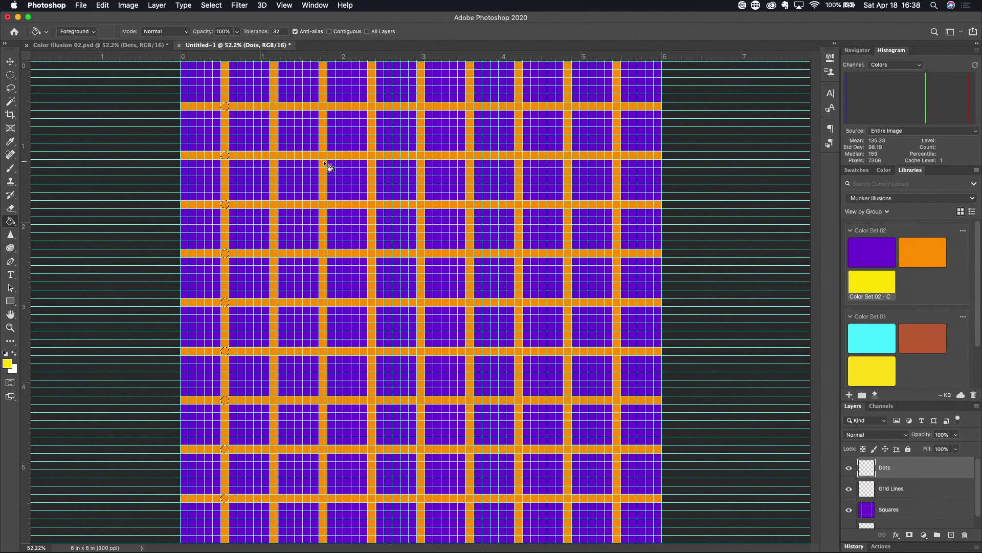
click(7, 364)
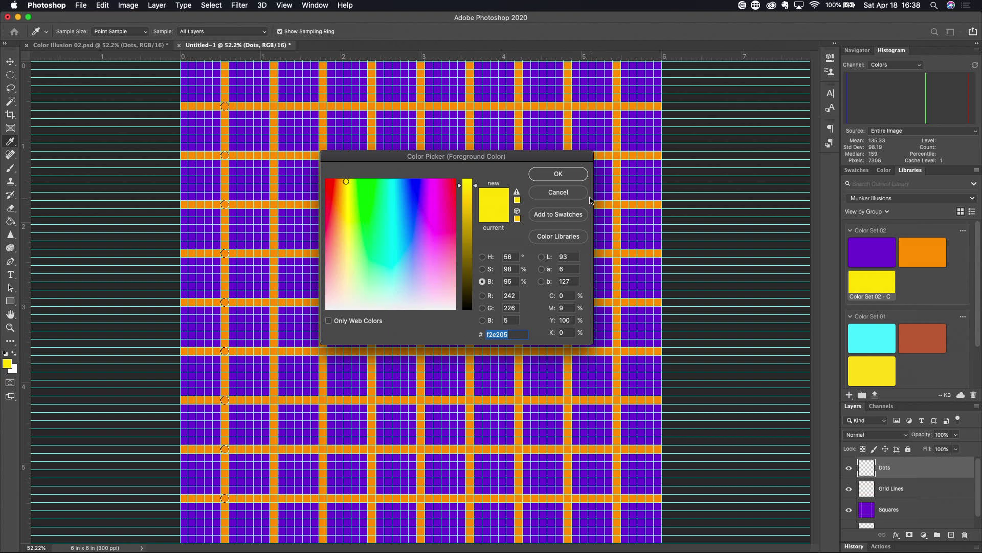
click(558, 174)
key(g)
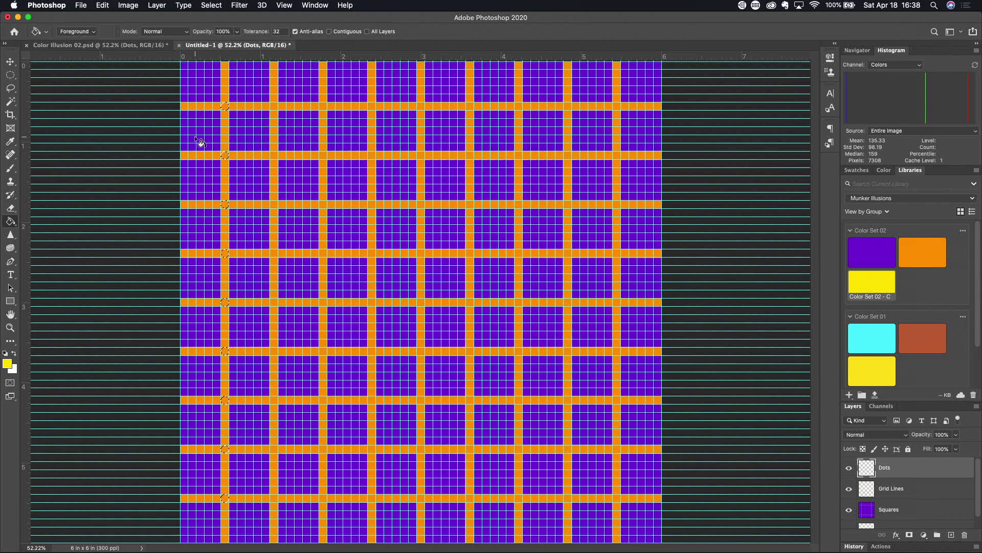
click(228, 108)
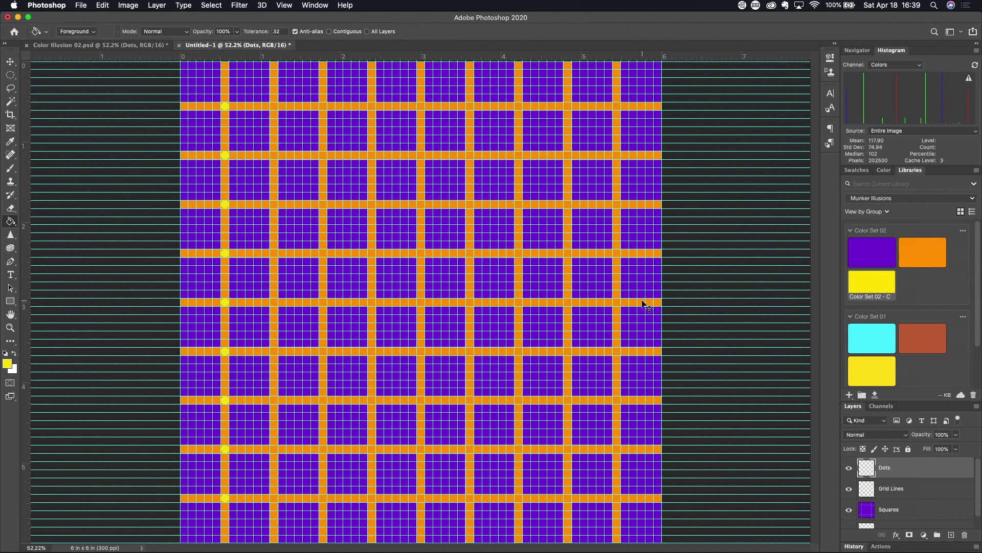
- Place a duplicate of the Dots layer's yellow column on the second vertical orange line's intersections and merge it into the Dots layer
key(super+j)
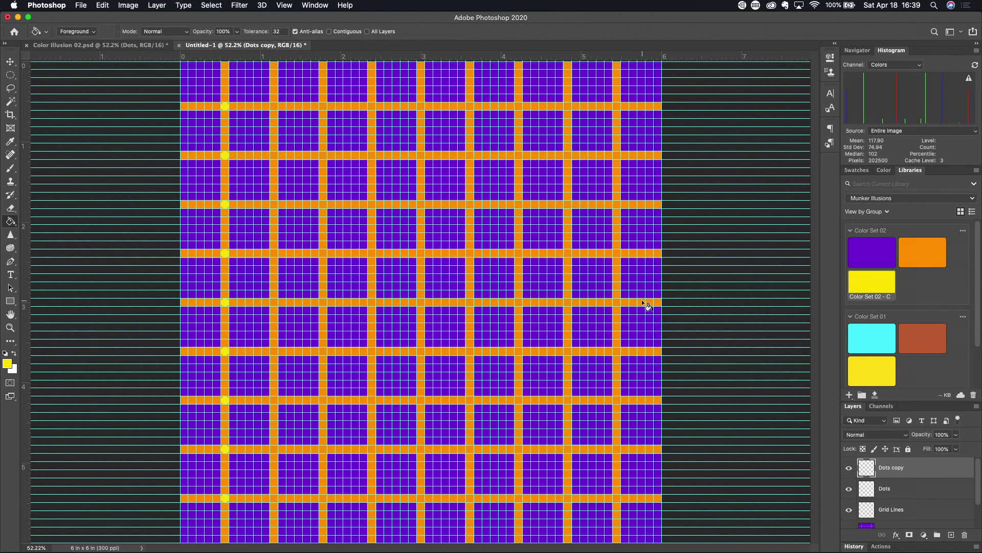
key(v)
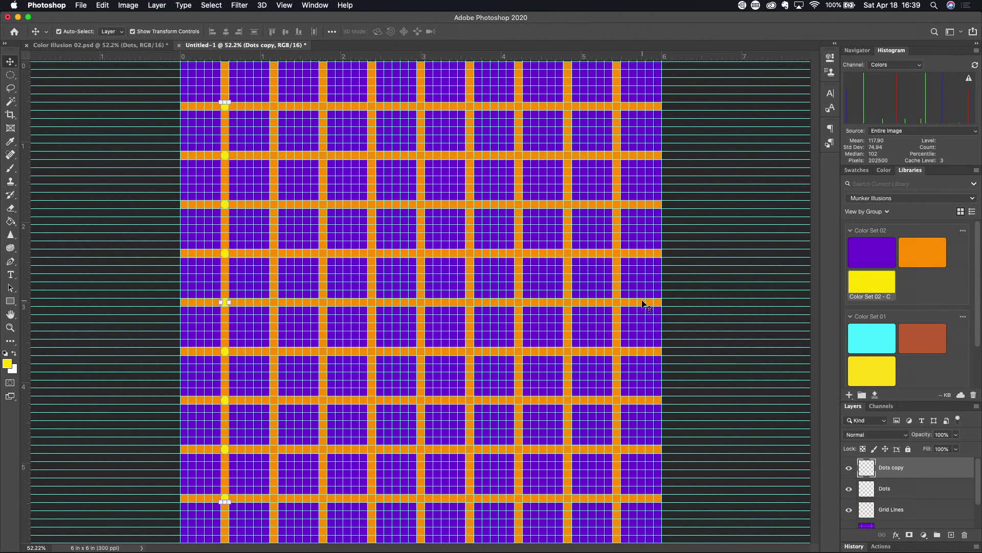
key(shift+Right)
key(shift+Right)
key(shift+Right)
key(shift+Right)
key(shift+Right)
key(shift+Right)
key(shift+Right)
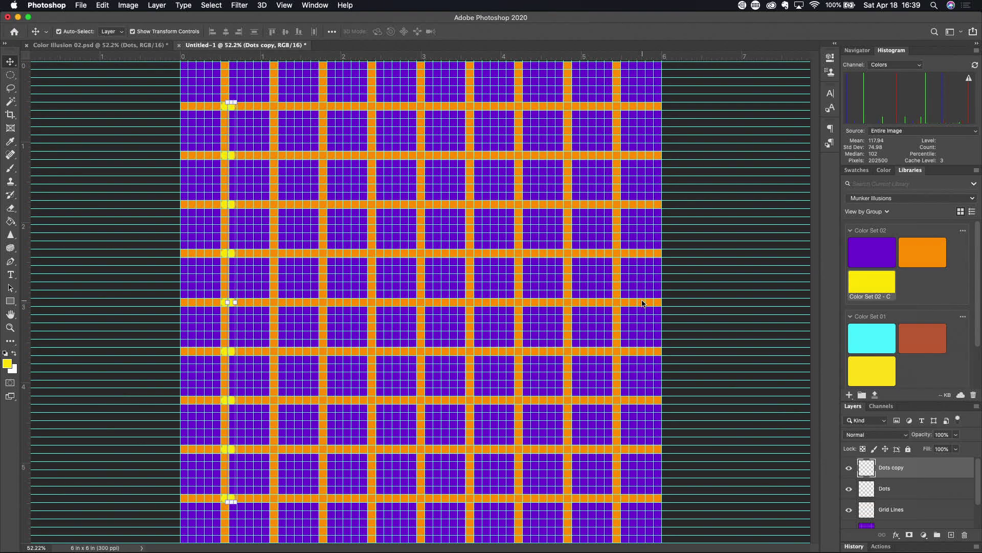
key(shift+Right)
key(shift+Right)
key(shift+Right)
key(shift+Right)
key(shift+Right)
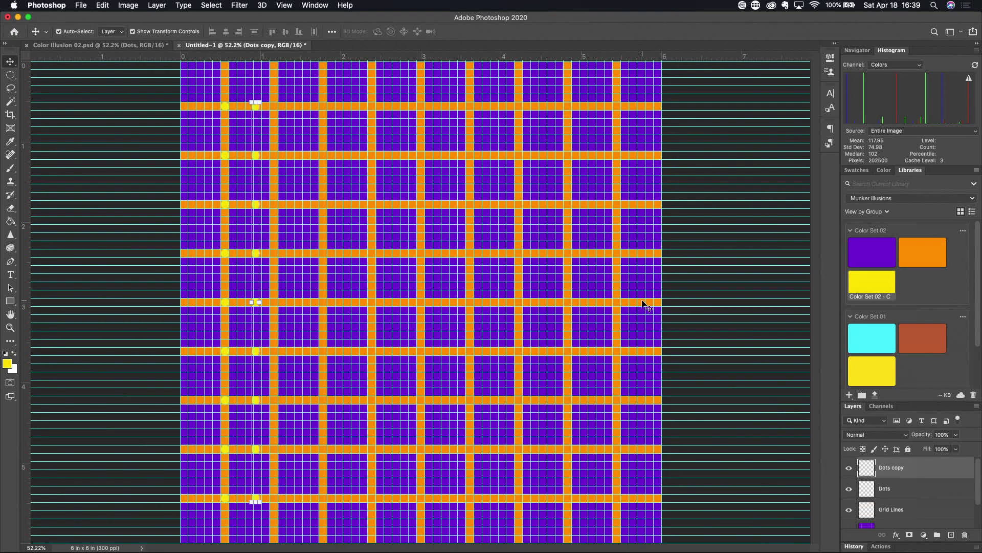
key(shift+Right)
key(shift+Right)
key(shift+Right)
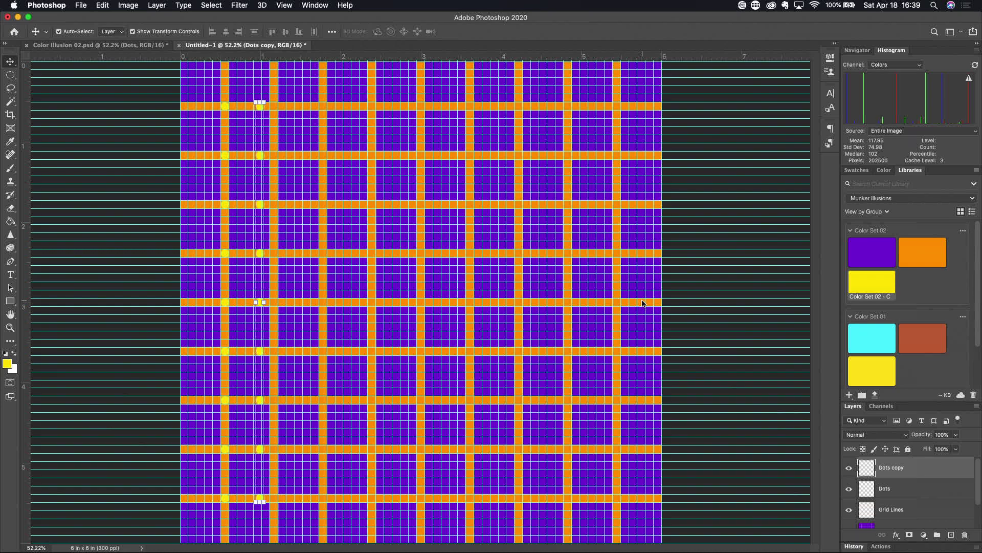
key(shift+Right)
key(shift+Right)
key(shift+Right)
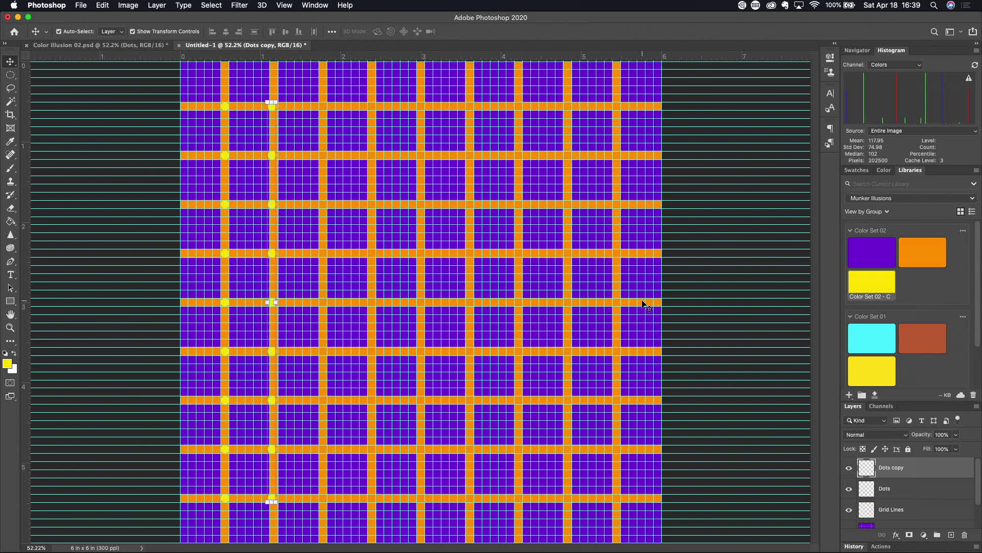
key(Left)
key(Right)
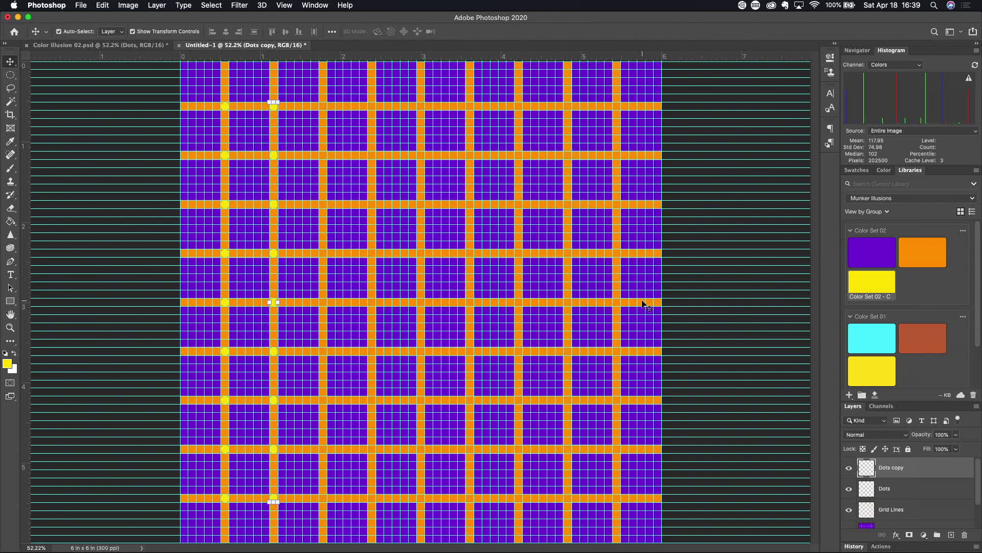
key(super)
key(BackSpace)
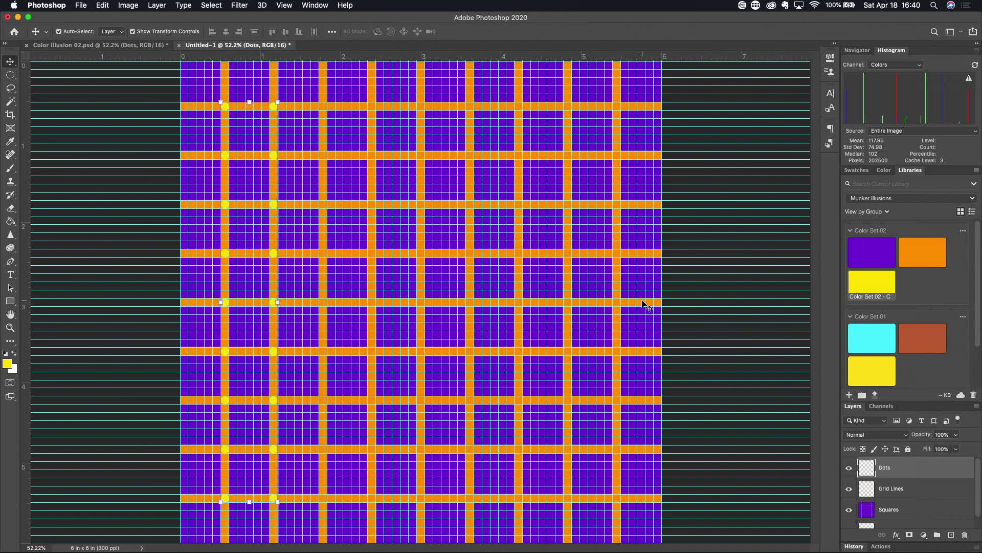
- Place a duplicate of the two-column Dots layer on the third and fourth vertical orange lines and merge it into the Dots layer
key(super+j)
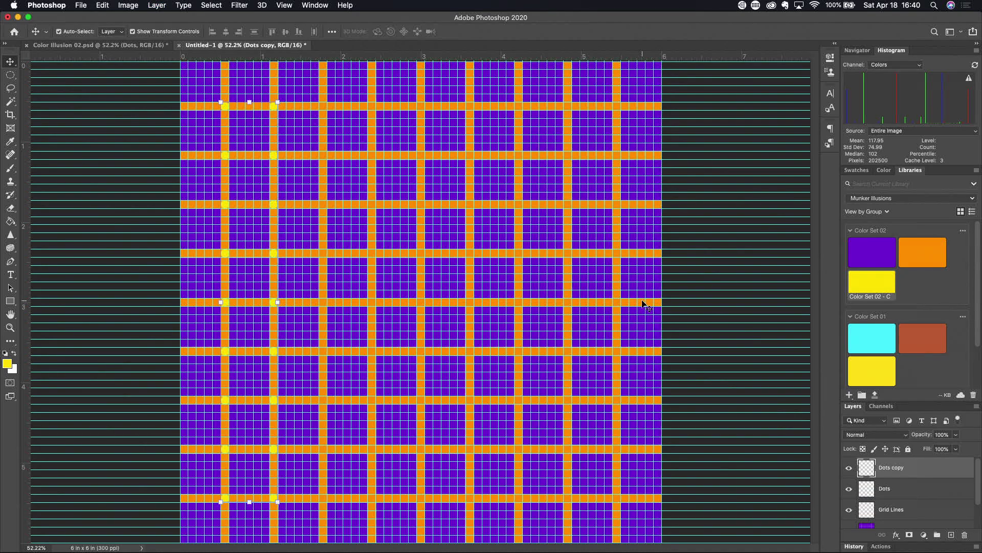
key(shift+Right)
key(shift+Right)
key(shift+Right)
key(shift+Right)
key(shift+Right)
key(shift+Right)
key(shift+Right)
key(shift+Right)
key(shift+Right)
key(shift+Right)
key(shift+Right)
key(shift+Right)
key(shift+Right)
key(shift+Right)
key(shift+Right)
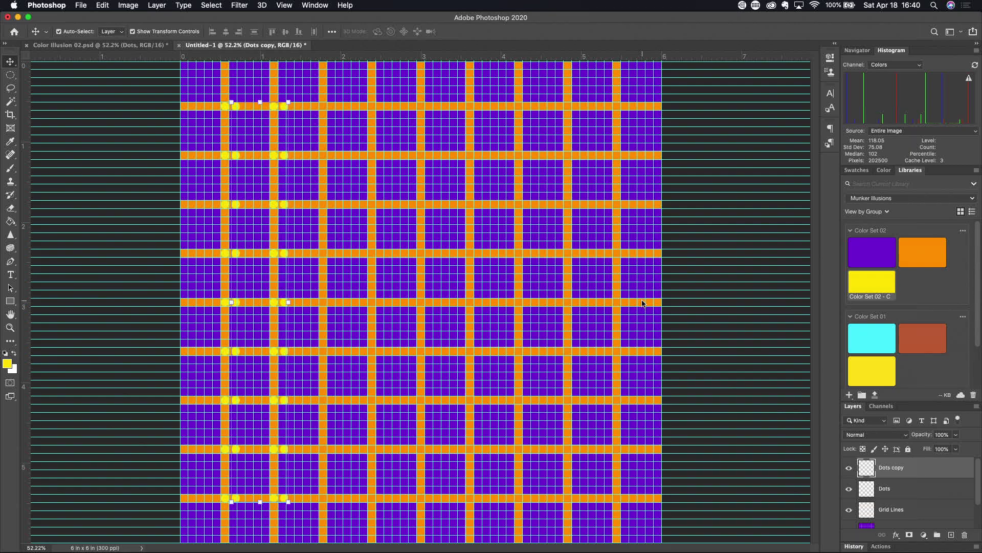
key(shift+Right)
key(shift+Right)
key(shift+Right)
key(shift+Right)
key(shift+Right)
key(shift+Right)
key(shift+Right)
key(shift+Right)
key(shift+Right)
key(shift+Right)
key(shift+Right)
key(shift+Right)
key(shift+Right)
key(shift+Right)
key(shift+Right)
key(shift+Right)
key(shift+Right)
key(shift+Right)
key(shift+Right)
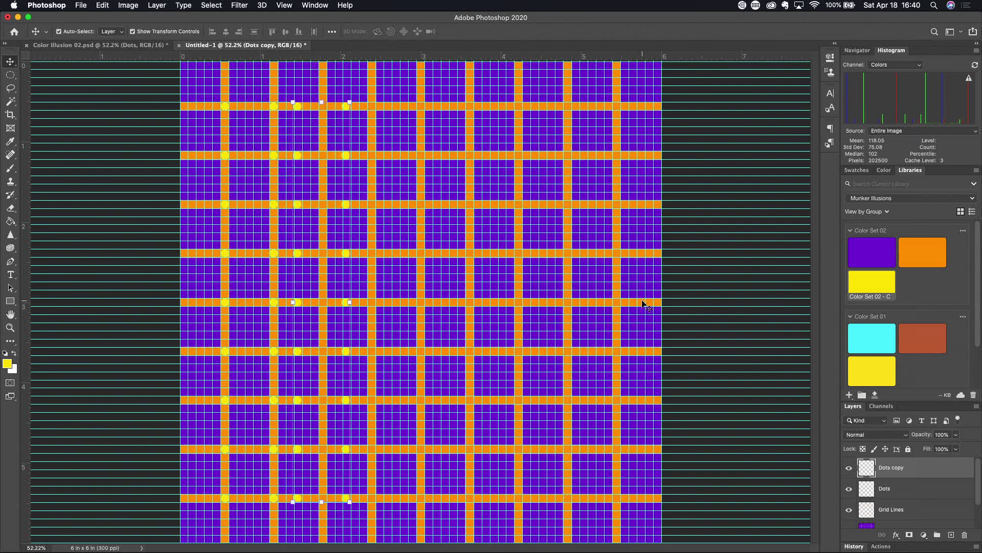
key(shift+Right)
key(shift+Right)
key(shift+Right)
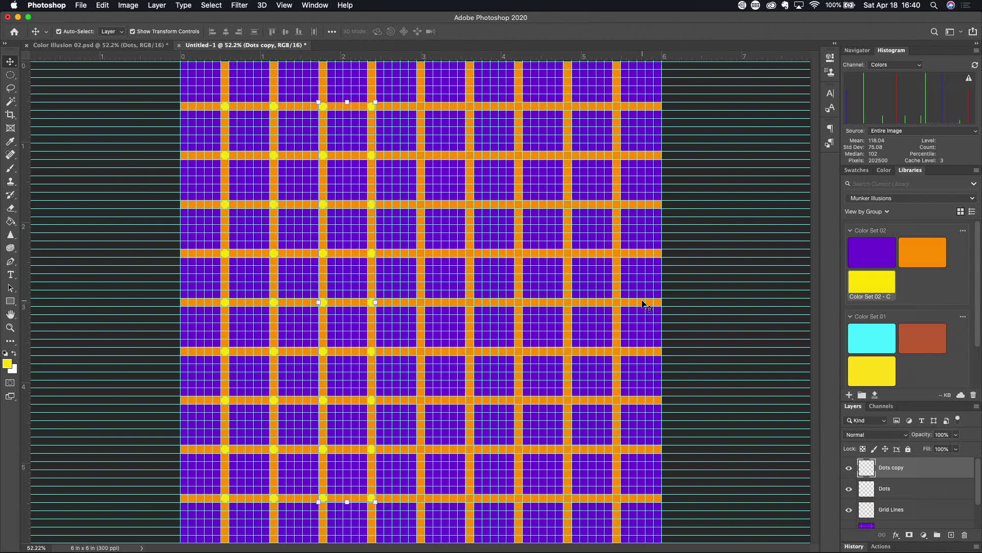
key(ctrl+e)
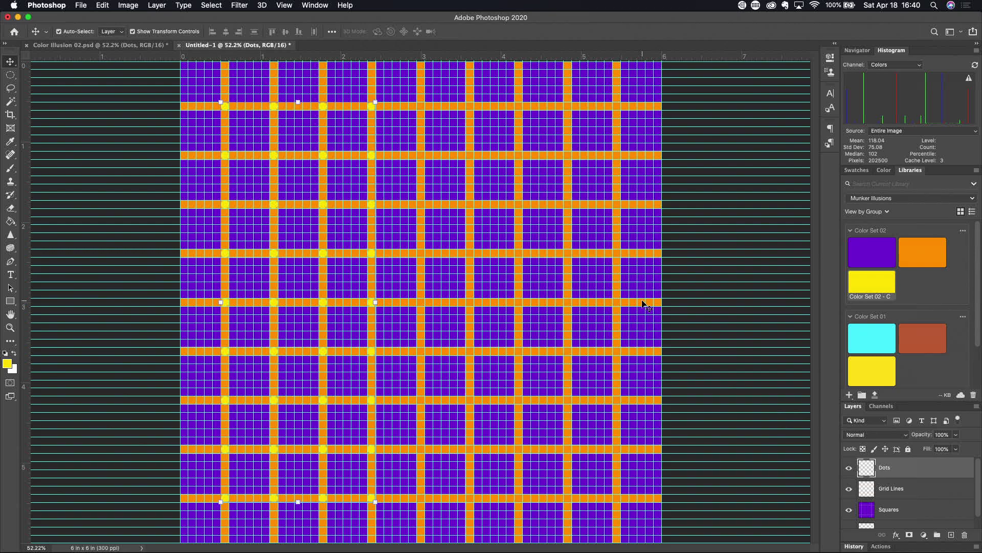
- Duplicate the four-column Dots layer and move the copy horizontally onto the intersections of the fifth to eighth vertical orange lines
key(super)
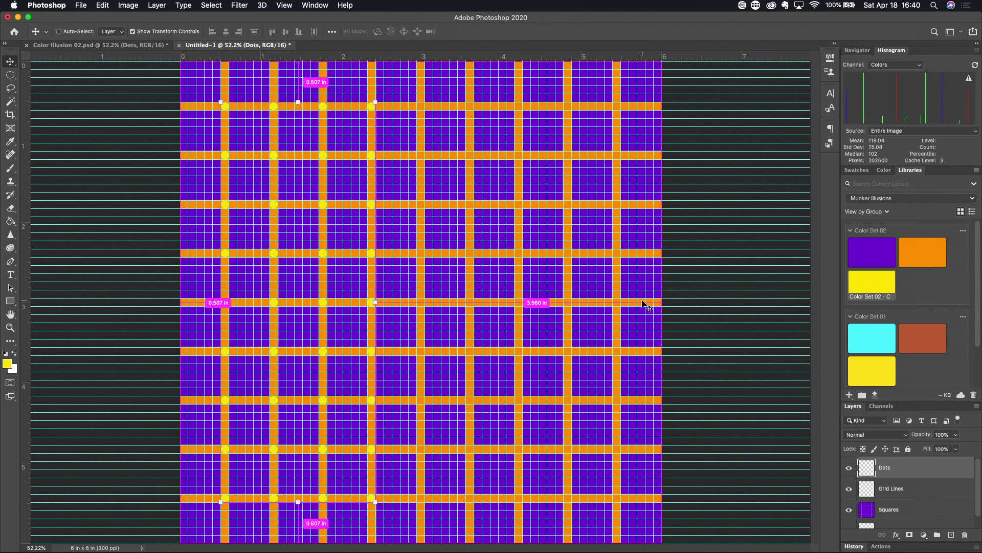
key(ctrl+j)
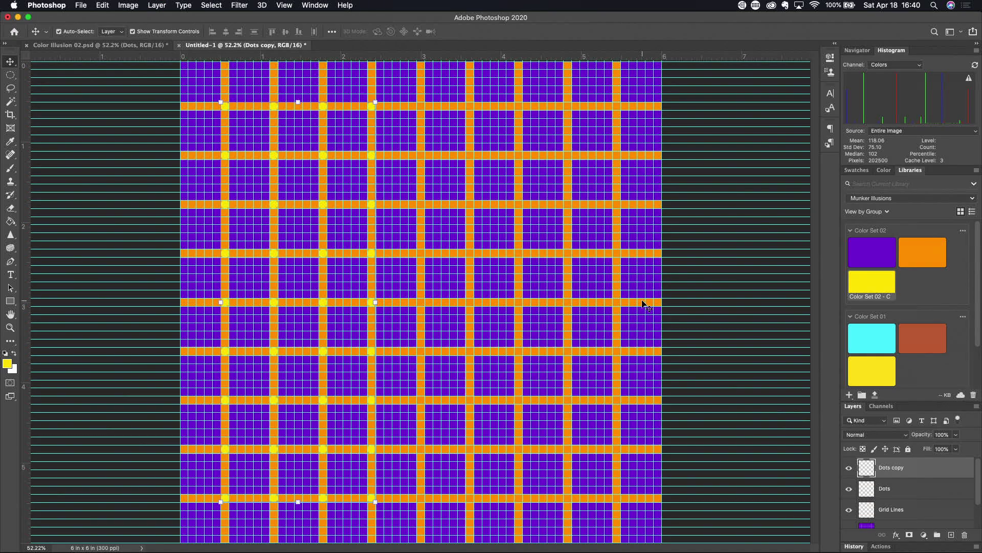
key(shift+Right)
key(shift+Right)
key(shift+Right)
key(shift+Right)
key(shift+Right)
key(shift+Right)
key(shift+Right)
key(shift+Right)
key(shift+Right)
key(shift+Right)
key(shift+Right)
key(shift+Right)
key(shift+Right)
key(shift+Right)
key(shift+Right)
key(shift+Right)
key(shift+Right)
key(shift+Right)
key(shift+Right)
key(shift+Right)
key(shift+Right)
key(shift+Right)
key(shift+Right)
key(shift+Right)
key(shift+Right)
key(shift+Right)
key(shift+Right)
key(shift+Right)
key(shift+Right)
key(shift+Right)
key(shift+Right)
key(shift+Right)
key(shift+Right)
key(shift+Right)
key(shift+Right)
key(shift+Right)
key(shift+Right)
key(shift+Right)
key(shift+Right)
key(shift+Right)
key(shift+Right)
key(shift+Right)
key(shift+Right)
key(shift+Right)
key(shift+Right)
key(shift+Right)
key(shift+Right)
key(shift+Right)
key(shift+Right)
key(shift+Right)
key(shift+Right)
key(shift+Right)
key(shift+Right)
key(shift+Right)
key(shift+Right)
key(shift+Right)
key(shift+Right)
key(shift+Right)
key(shift+Right)
key(shift+Right)
key(shift+Right)
key(shift+Right)
key(shift+Right)
key(shift+Right)
key(shift+Right)
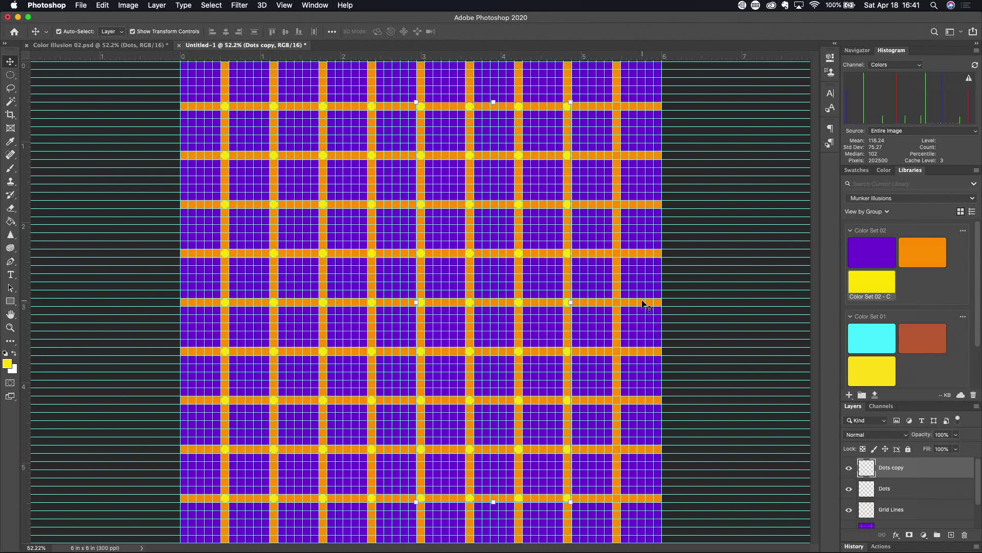
- Marquee an area about 0.41 x 5.49 in around the eighth dot column on Dots copy, and paste its copy as a new layer
key(a)
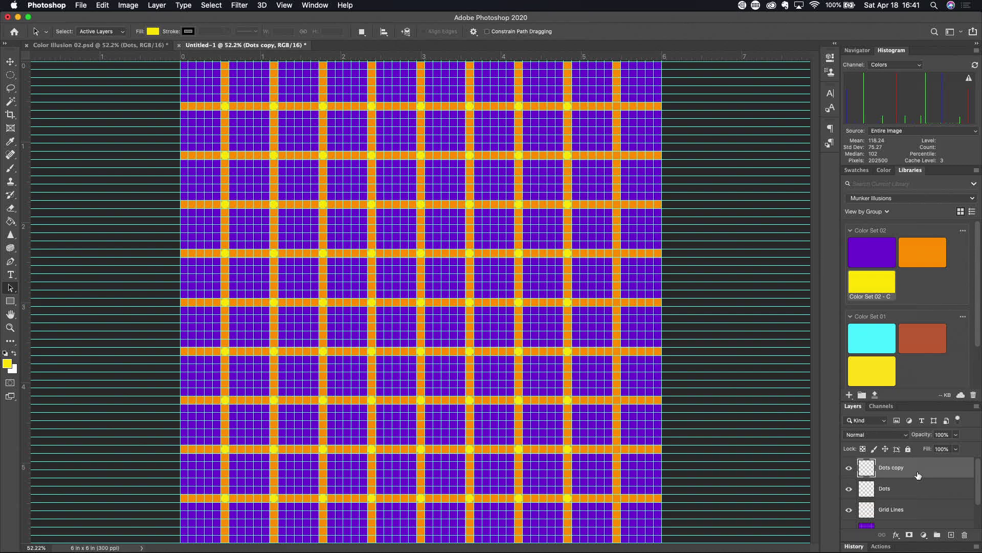
key(m)
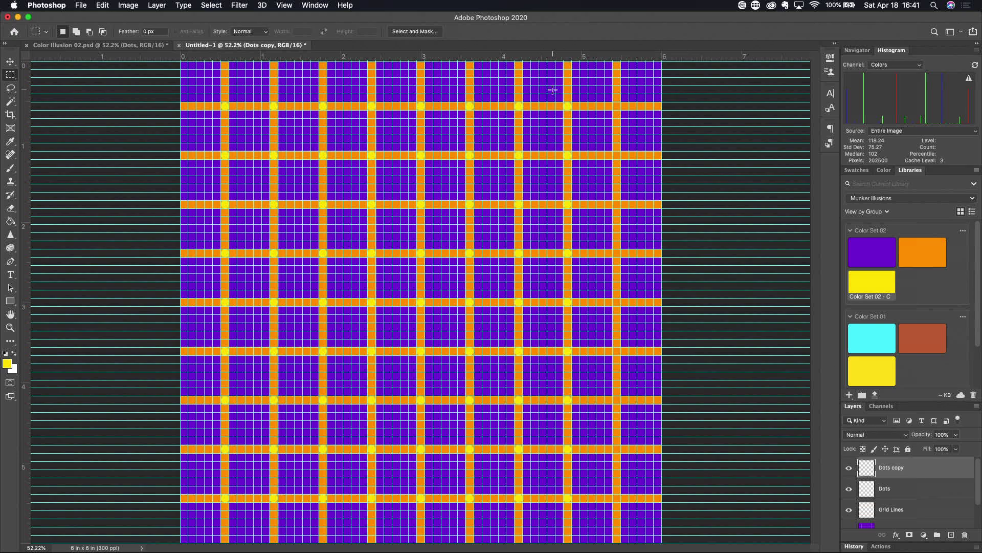
drag(554, 87, 585, 526)
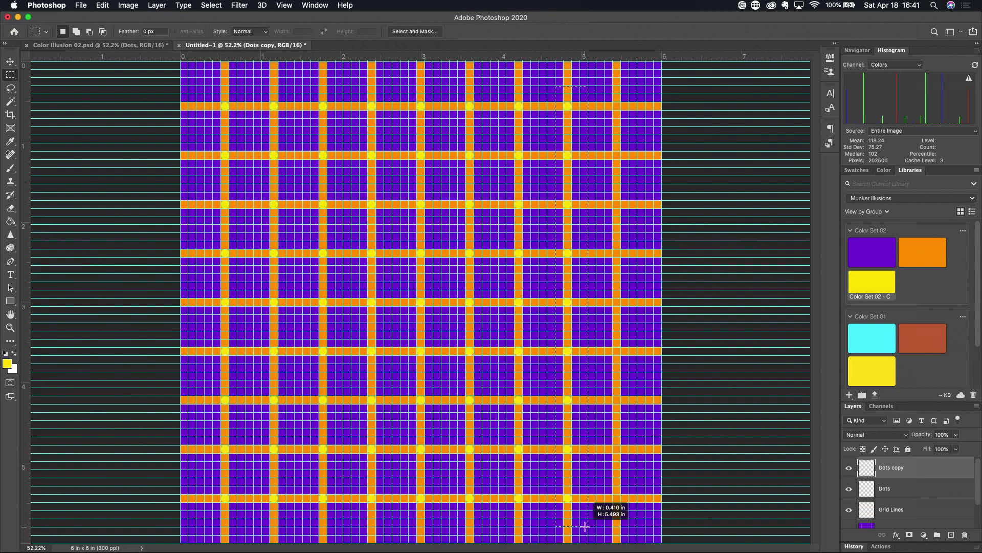
drag(585, 525, 584, 525)
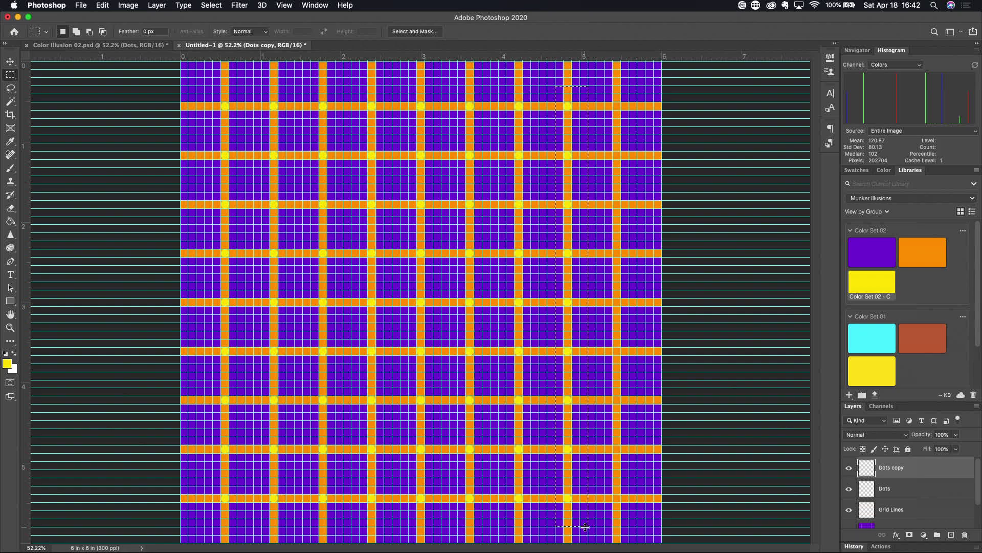
key(super+v)
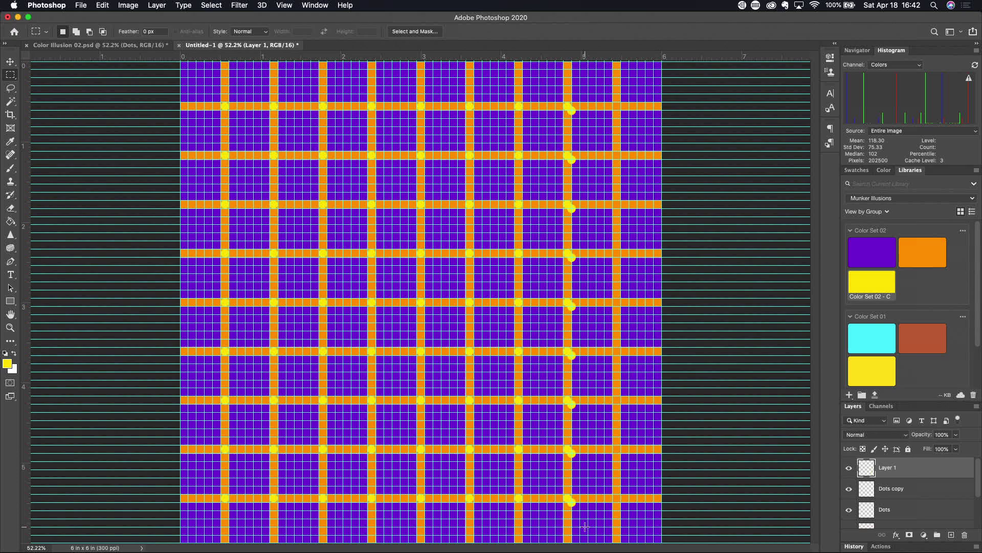
- Move Layer 1's dot column up until its dots line up with the horizontal orange lines
key(v)
key(Up)
key(Up)
key(Up)
key(Up)
key(Up)
key(Up)
key(Up)
key(Up)
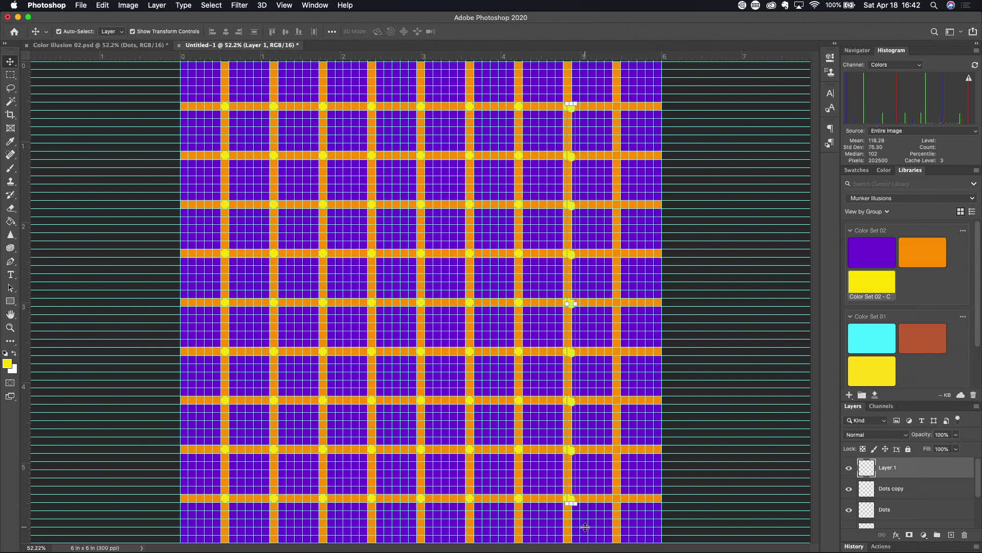
- Move Layer 1's dot column horizontally onto the intersections of the ninth vertical orange line
key(shift+Right)
key(shift+Right)
key(shift+Right)
key(shift+Right)
key(shift+Right)
key(shift+Right)
key(shift+Right)
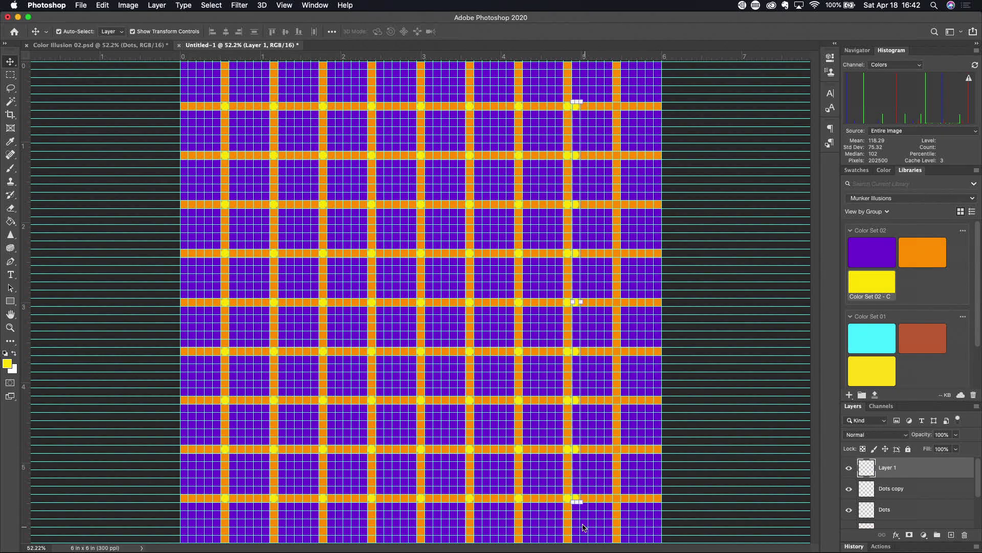
key(shift+Right)
key(shift+Right)
key(shift+Right)
key(shift+Right)
key(shift+Right)
key(shift+Right)
key(shift+Right)
key(shift+Right)
key(shift+Right)
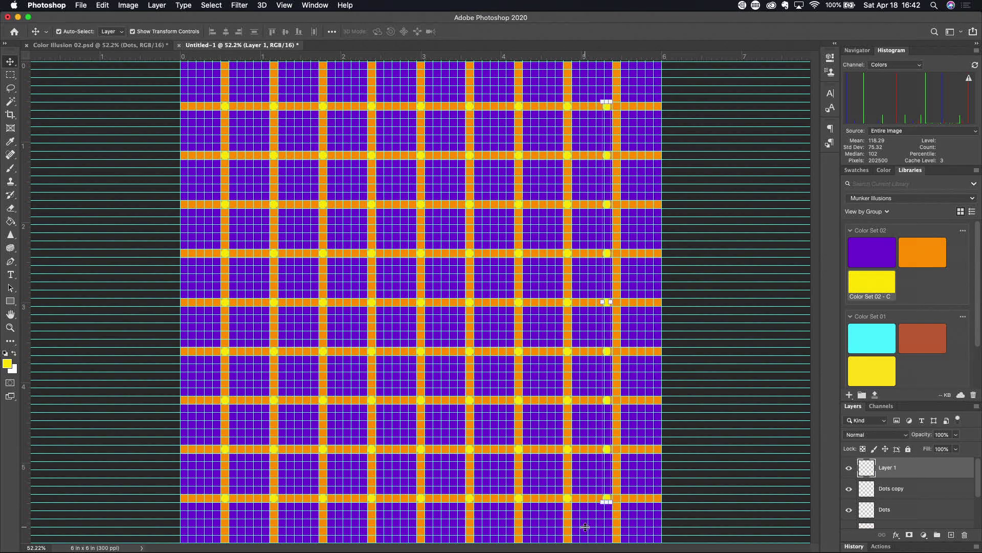
key(Right)
key(Right)
key(Right)
key(Right)
key(Right)
key(Right)
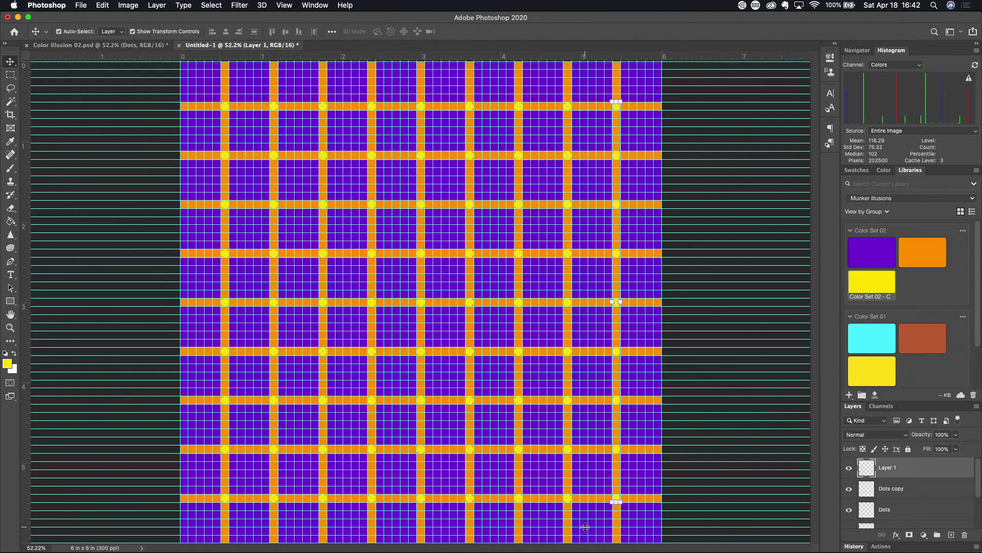
- Hide and reshow Layer 1, Dots copy and Dots one at a time to check which dot columns each layer holds
key(a)
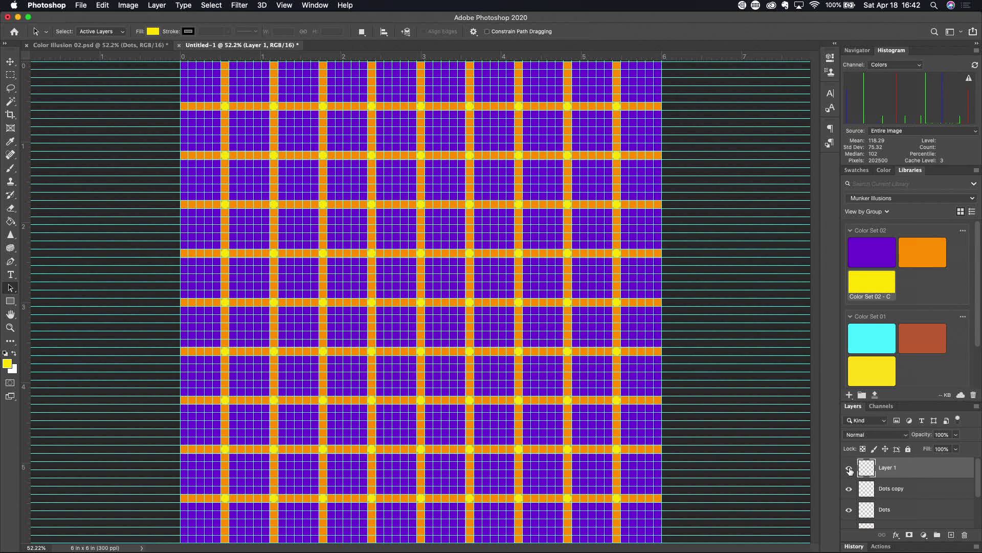
click(850, 469)
click(850, 469)
click(850, 490)
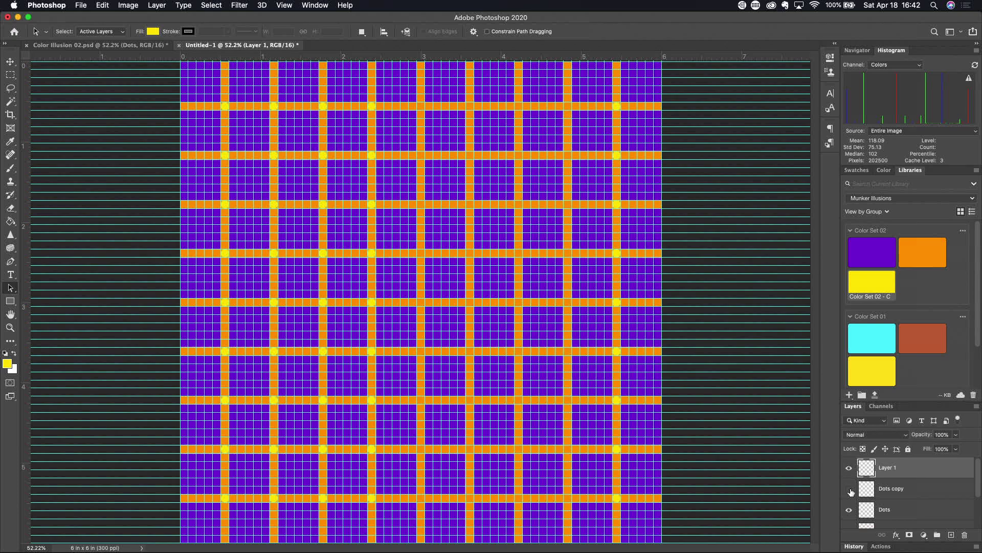
click(851, 491)
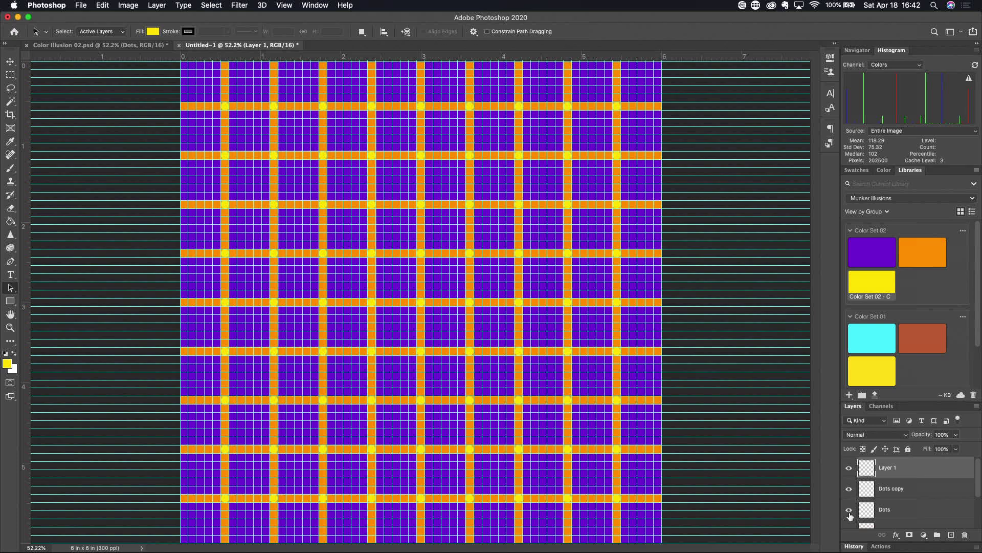
click(850, 511)
click(850, 511)
- Merge Layer 1 and Dots copy down into the Dots layer, and hide the document grid
key(Delete)
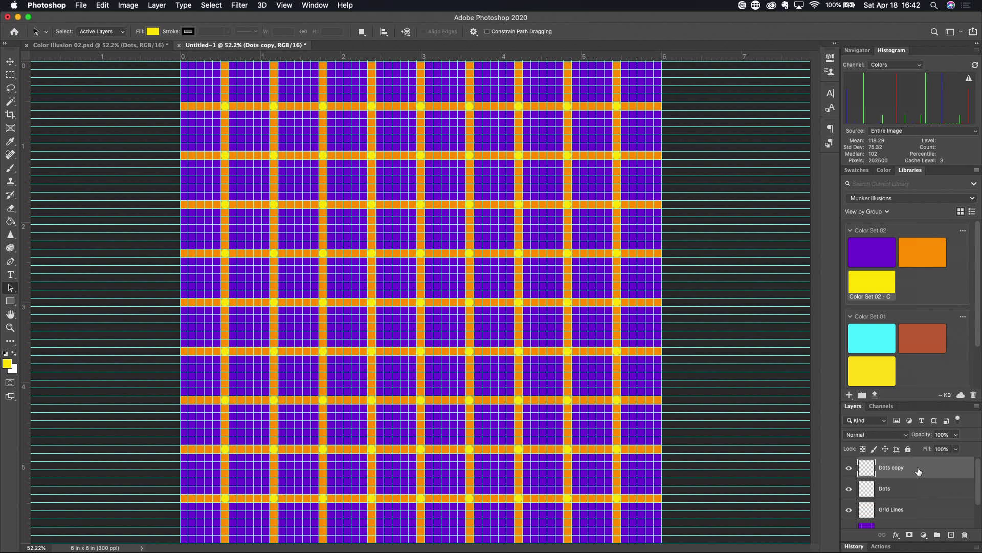
key(Delete)
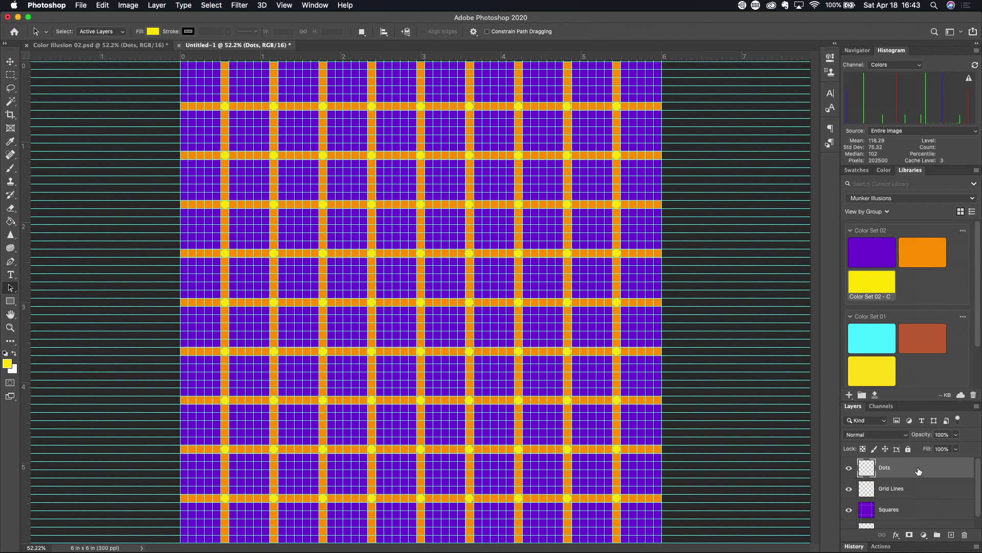
key(super+apostrophe)
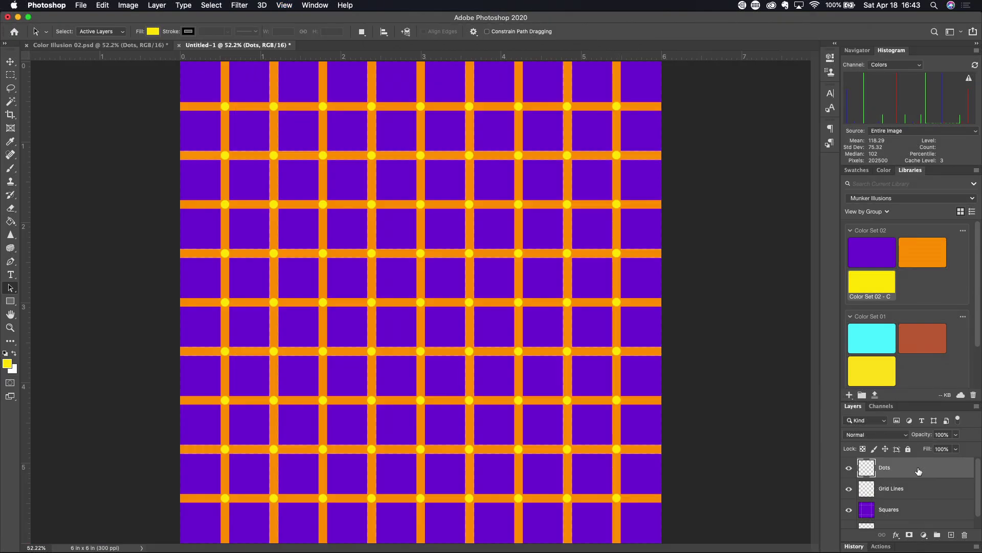